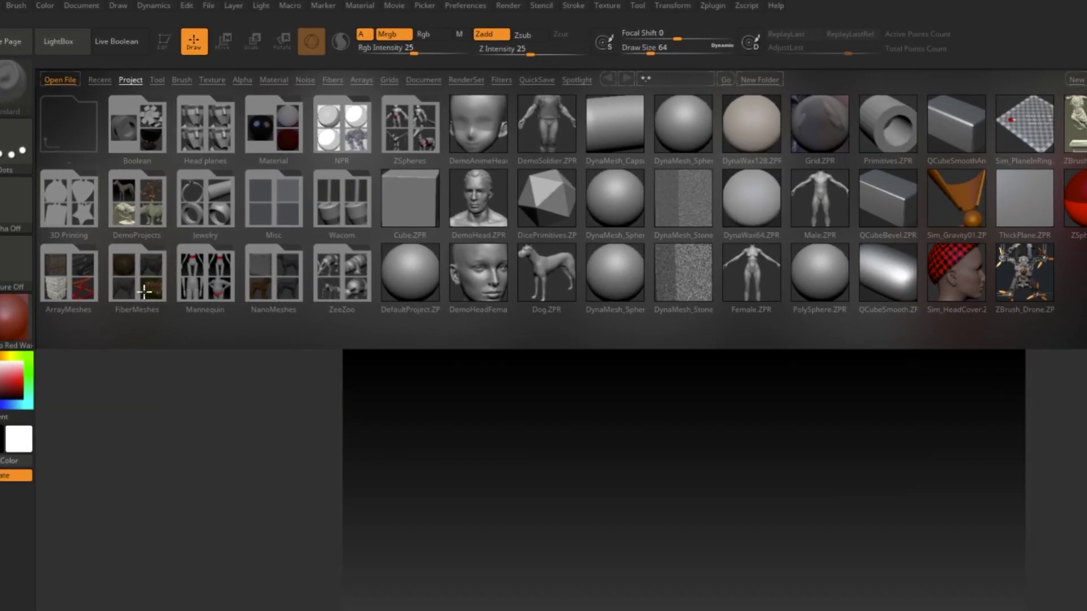
Step: Browse the LightBox Tool, Brush and Texture libraries, ending on the texture thumbnails
click(160, 79)
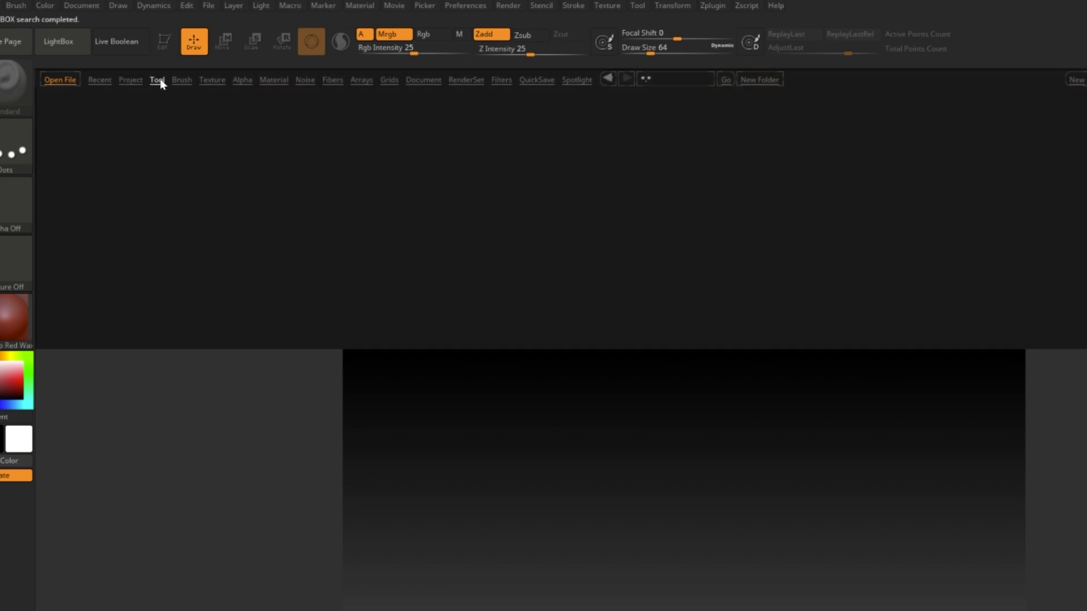
click(192, 79)
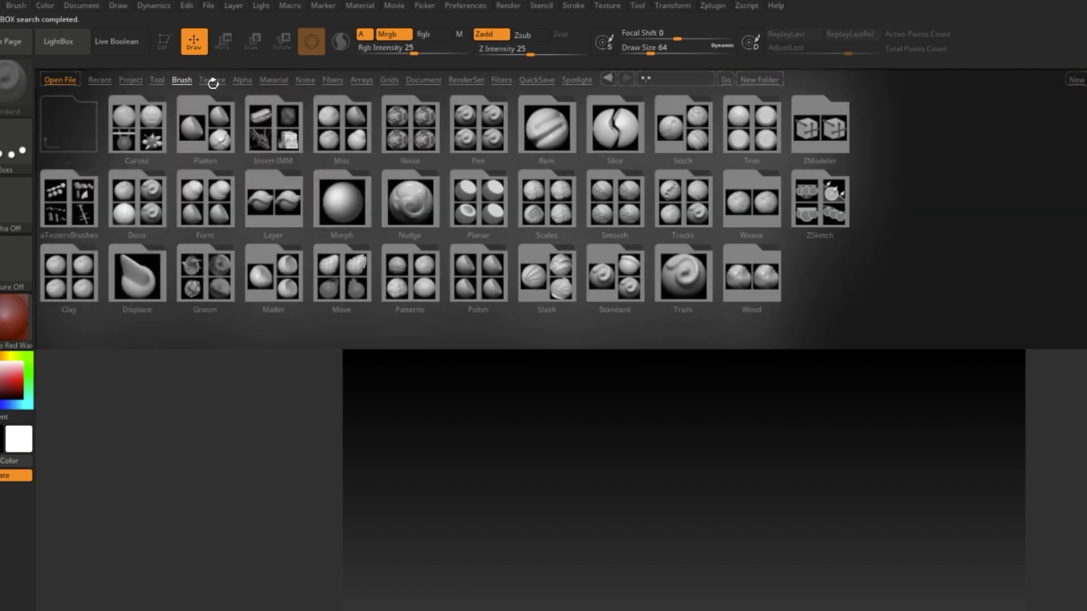
click(212, 82)
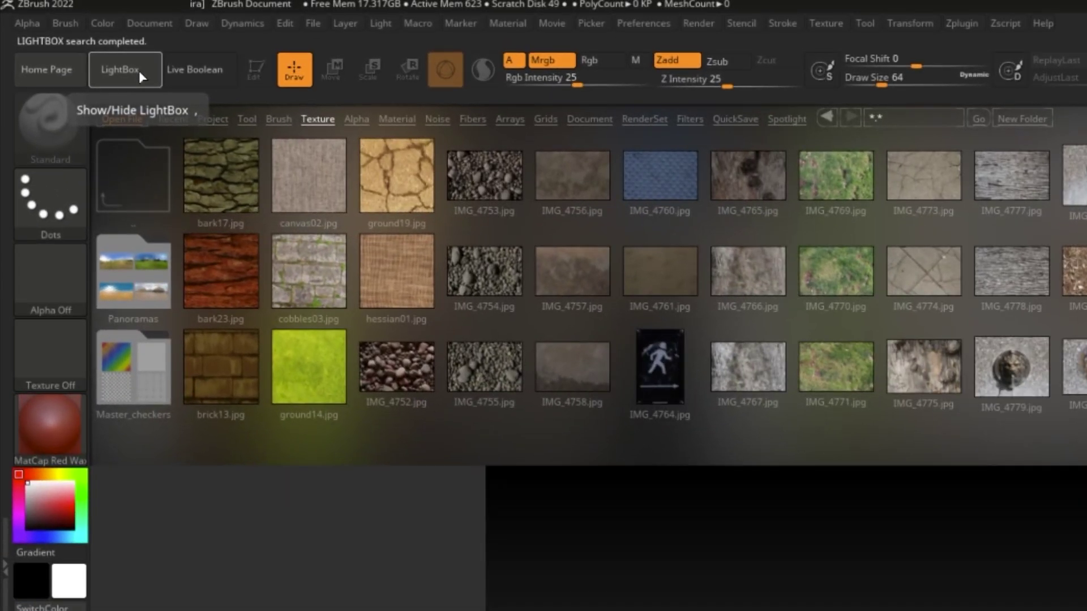
click(138, 70)
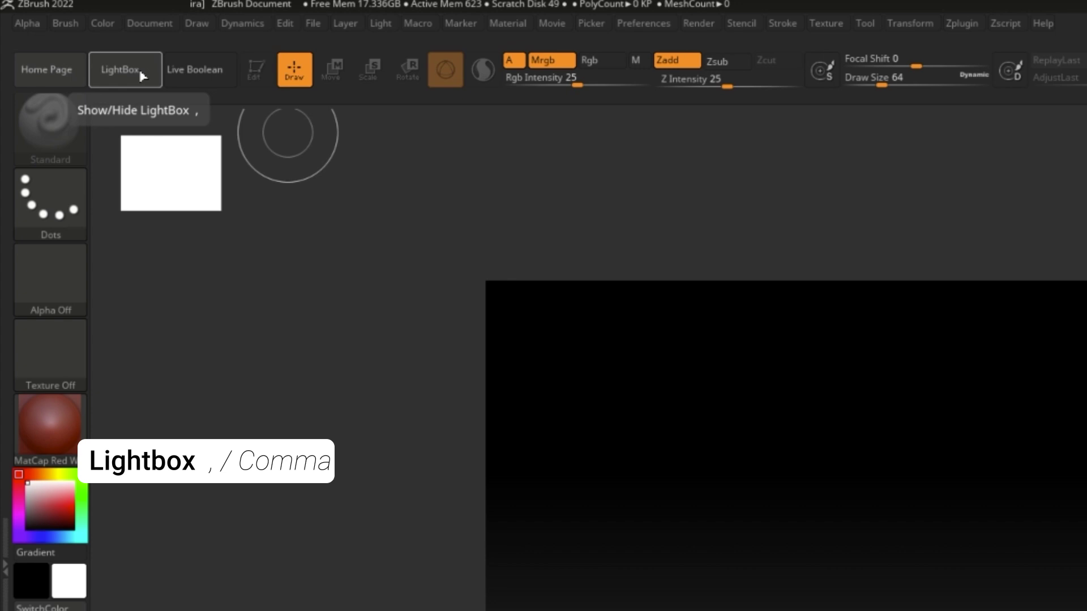
click(140, 76)
click(140, 76)
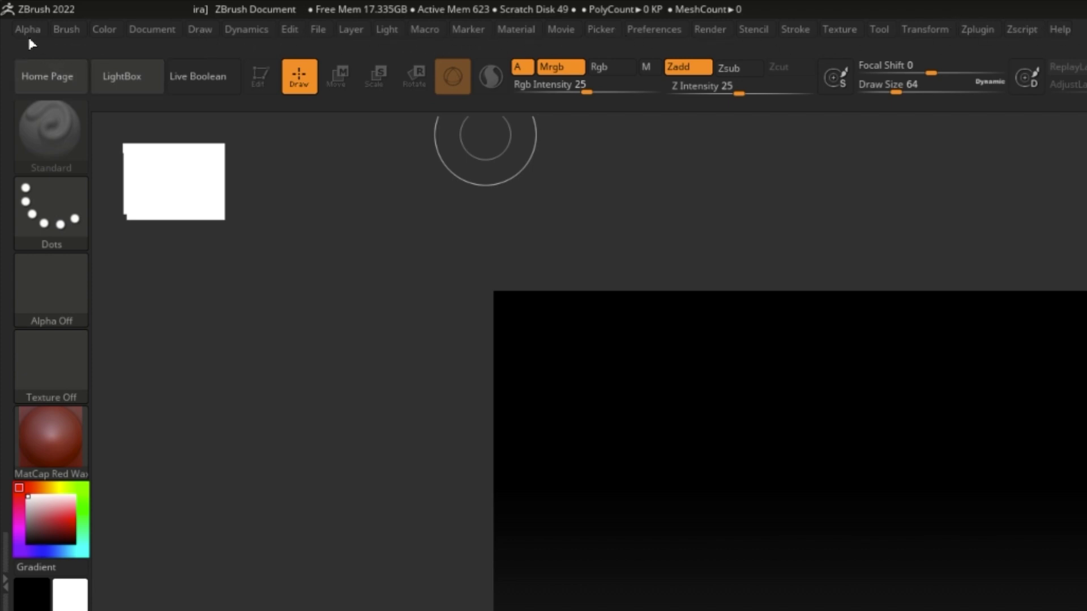
click(241, 31)
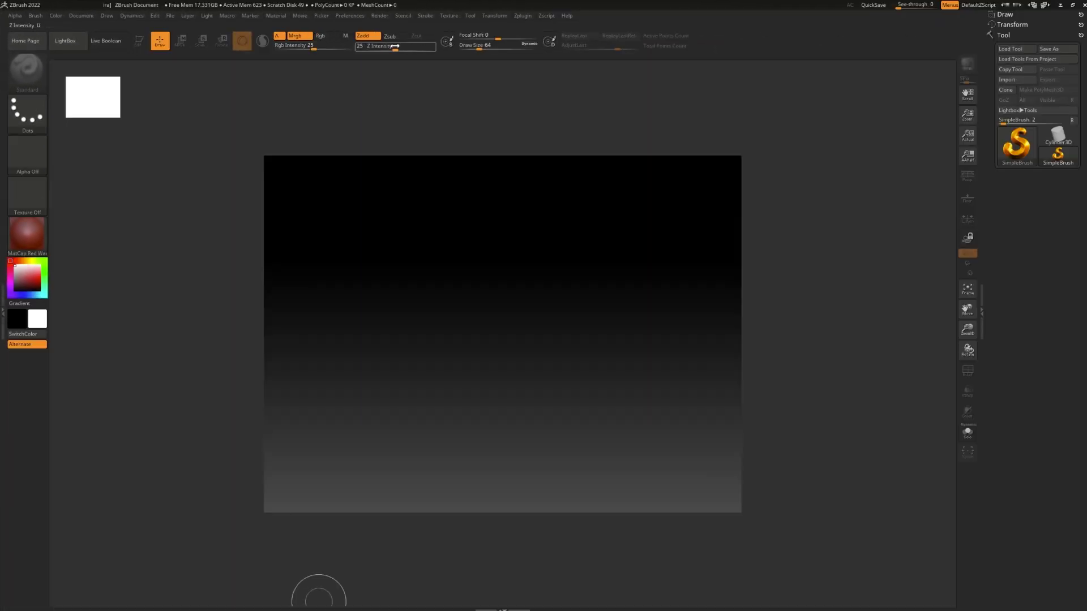
click(270, 18)
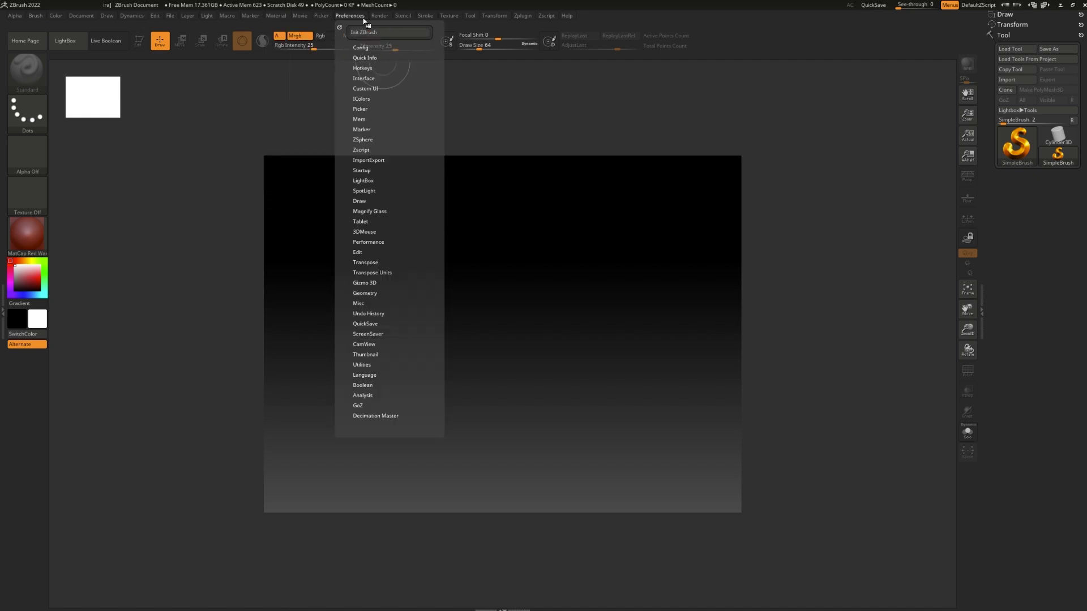
click(387, 18)
mouse_move(412, 25)
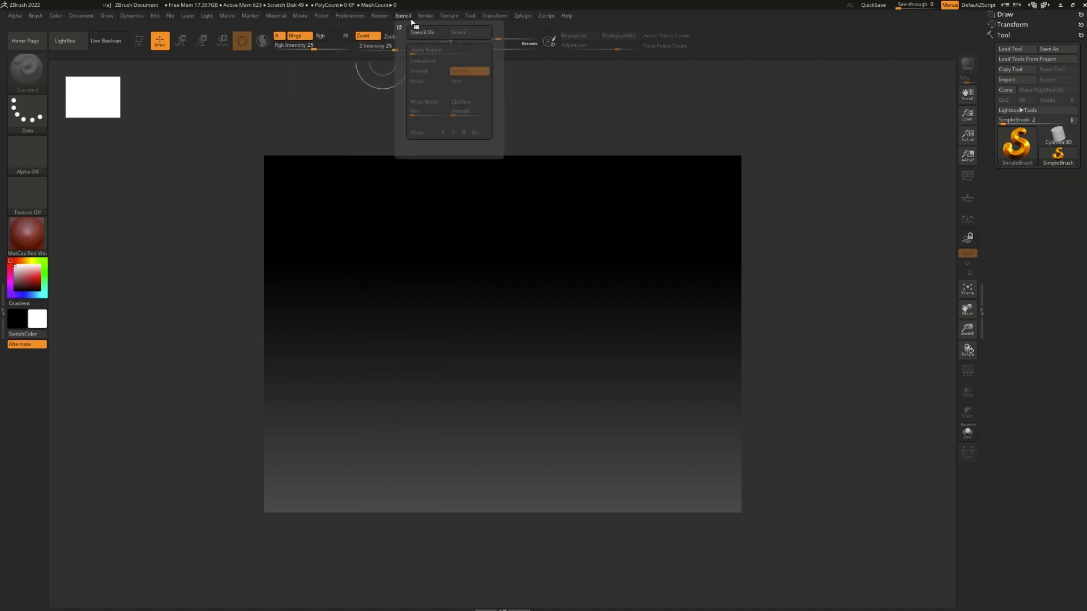
mouse_move(453, 17)
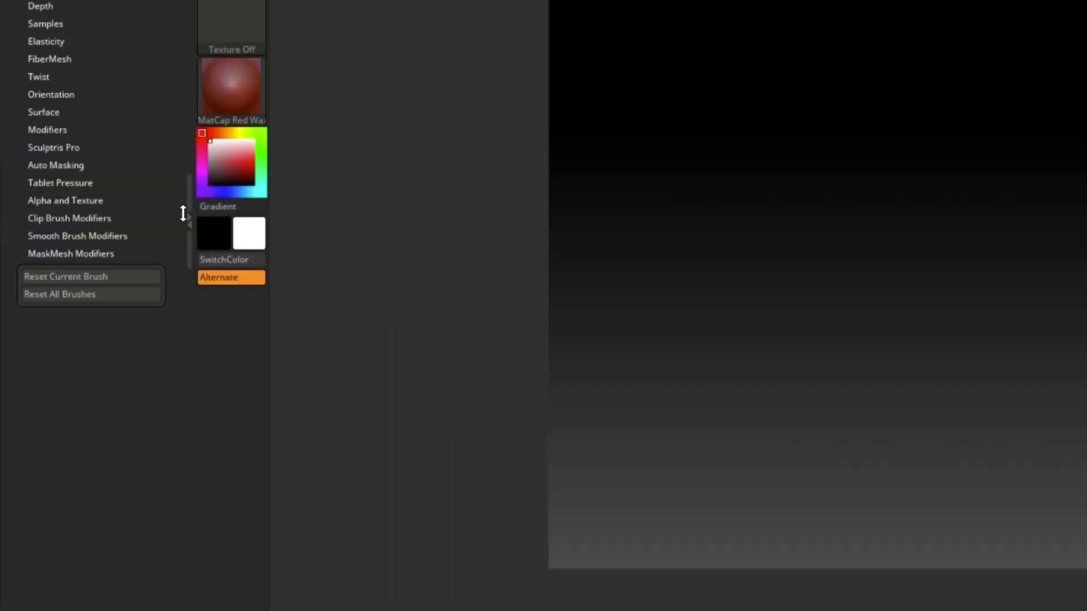
Step: Collapse and reopen the left Brush and right Tool trays, then reveal the bottom ZScript strip
click(189, 218)
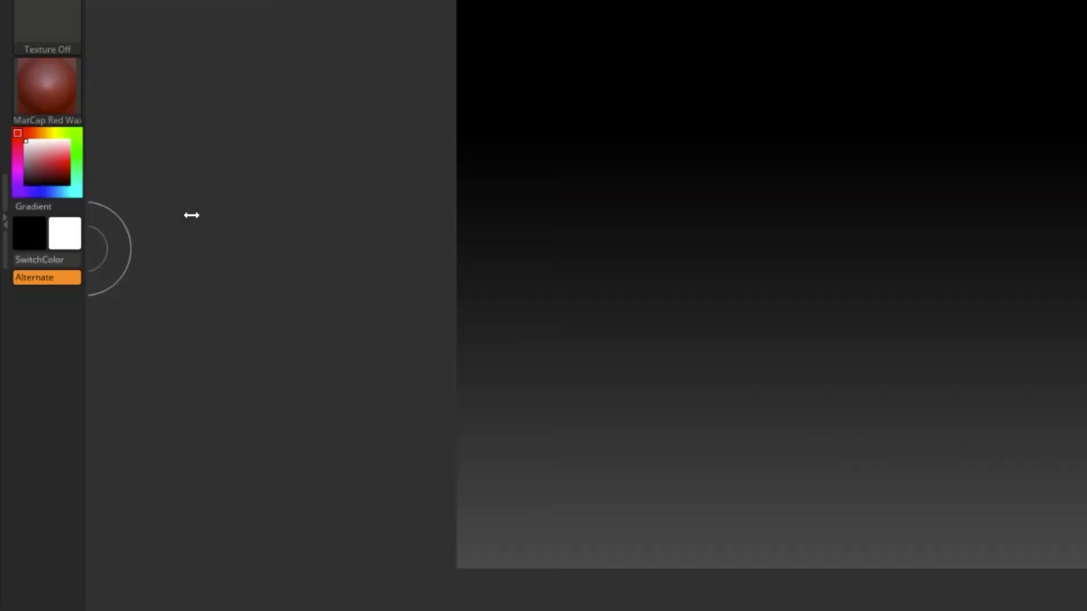
click(6, 224)
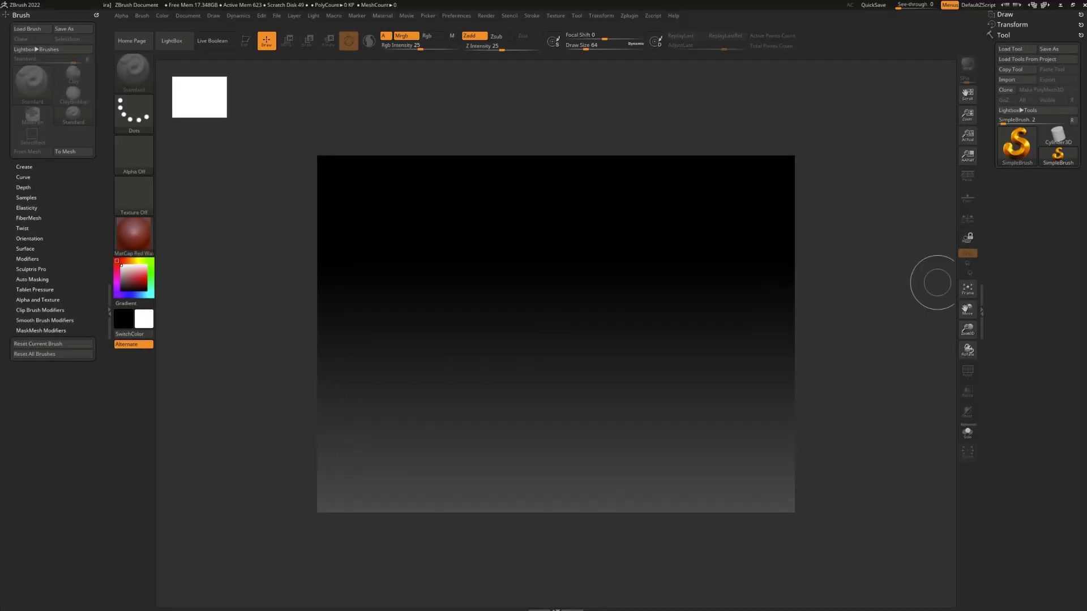
click(984, 303)
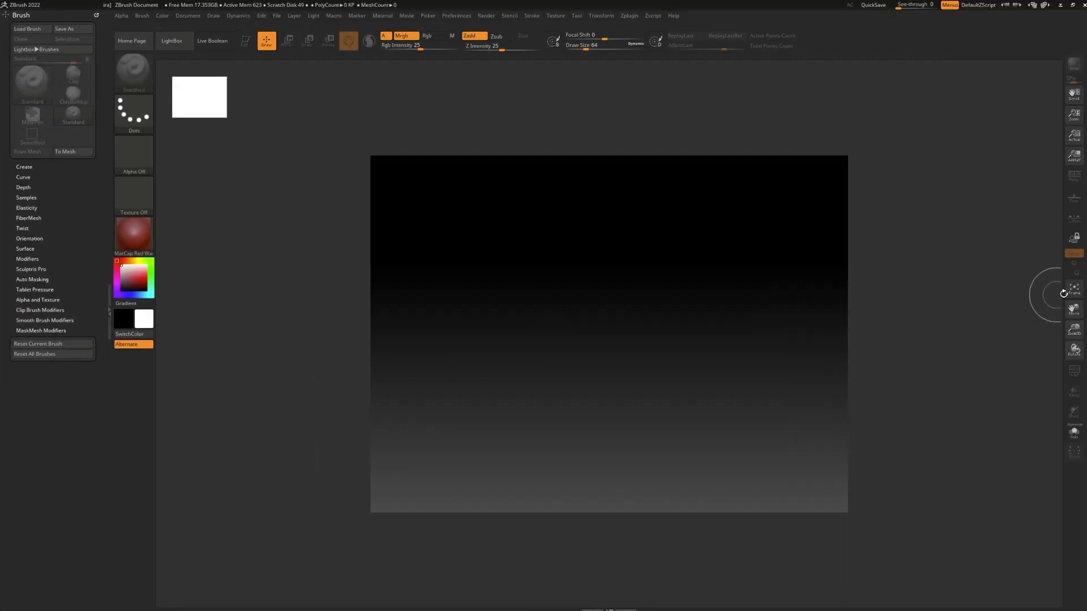
click(1084, 298)
click(565, 582)
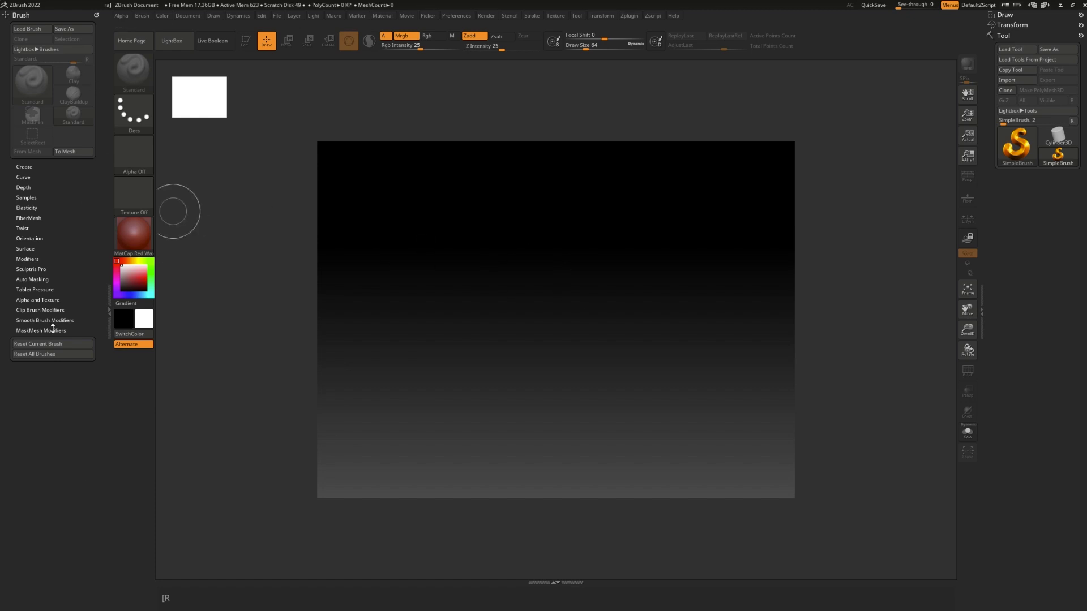
Step: Dock the Material palette into the right tray and expand it
click(383, 16)
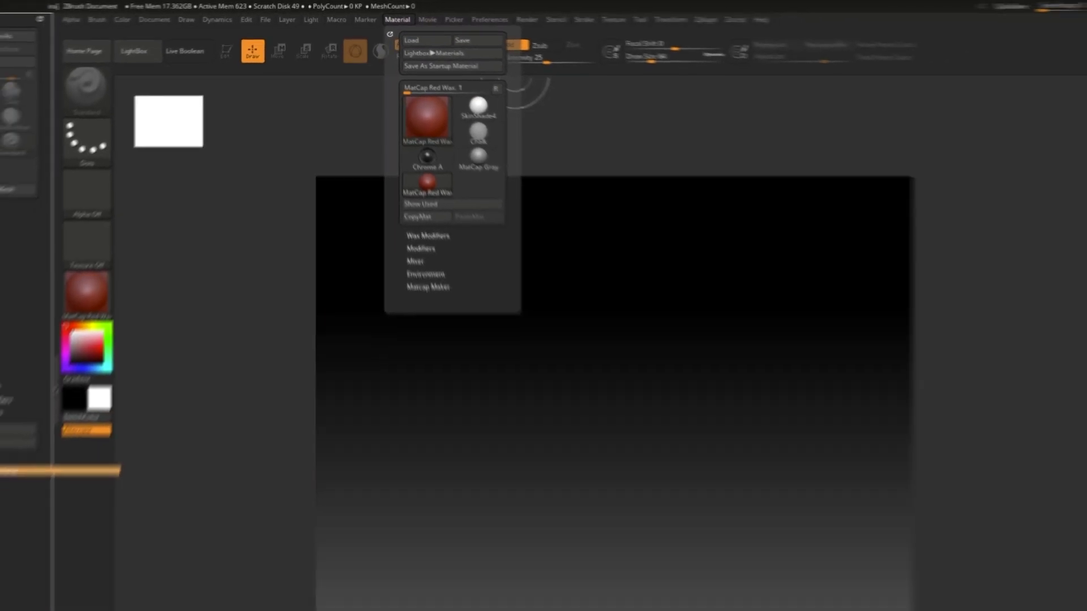
drag(54, 471, 1018, 301)
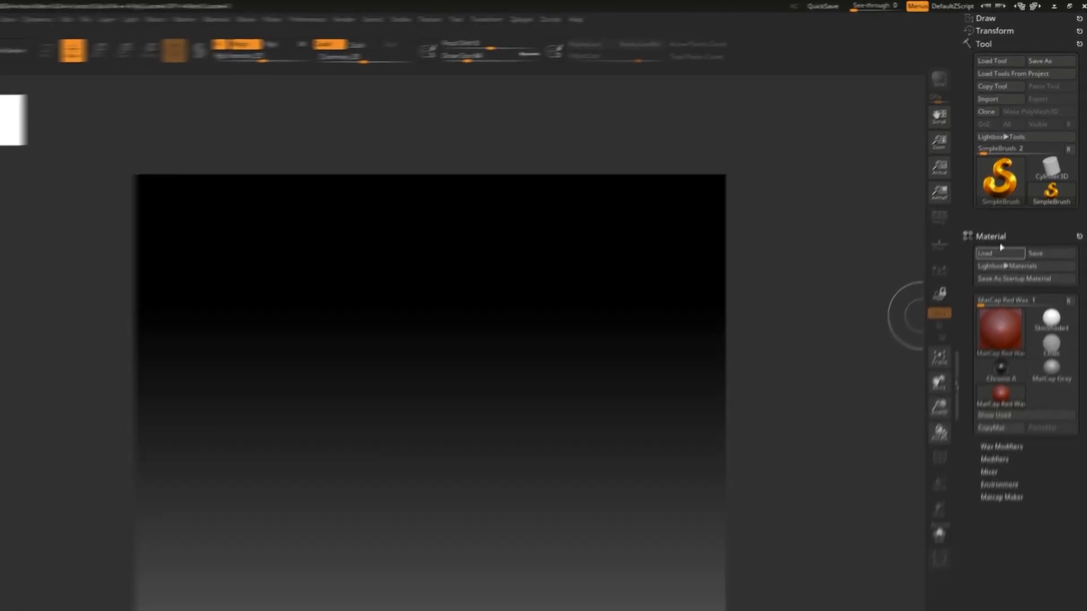
click(1017, 191)
click(985, 278)
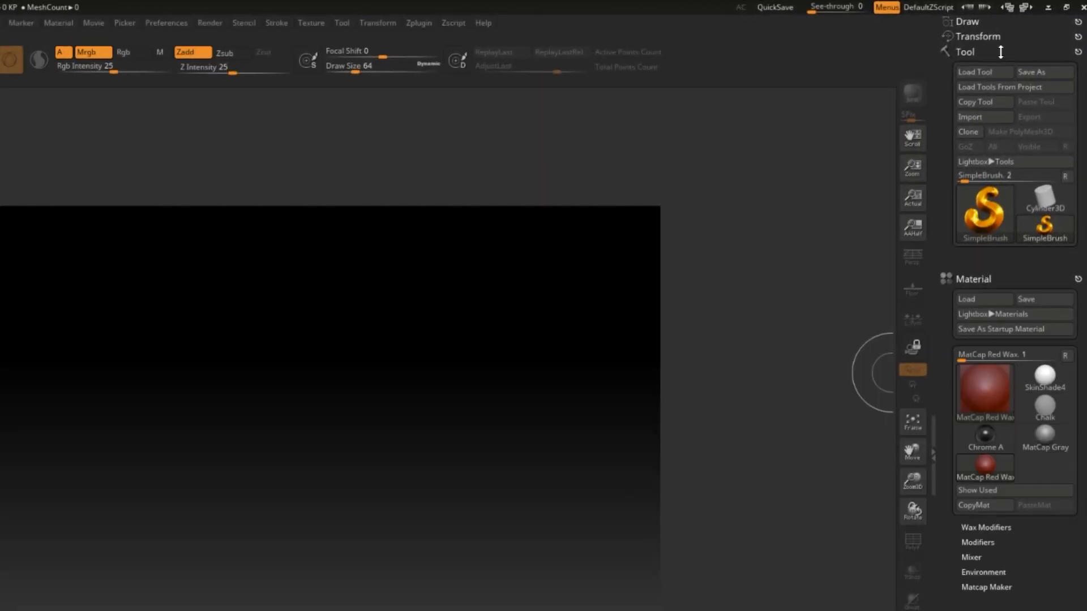
Step: Toggle the Tool and Material palette headers, leaving the Tool palette collapsed
click(978, 49)
click(977, 66)
click(977, 68)
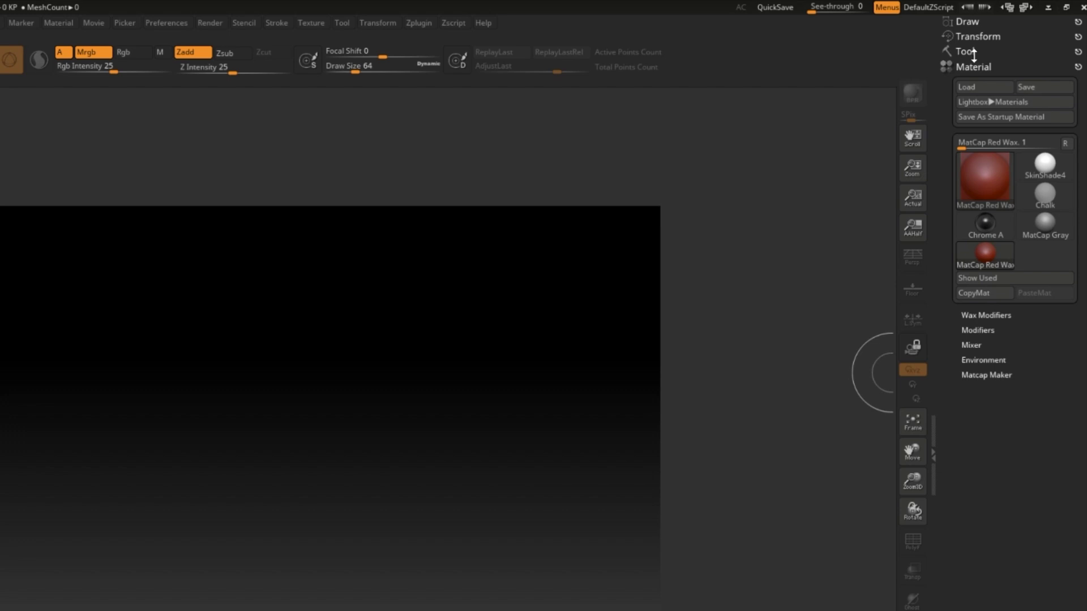
click(973, 52)
click(972, 52)
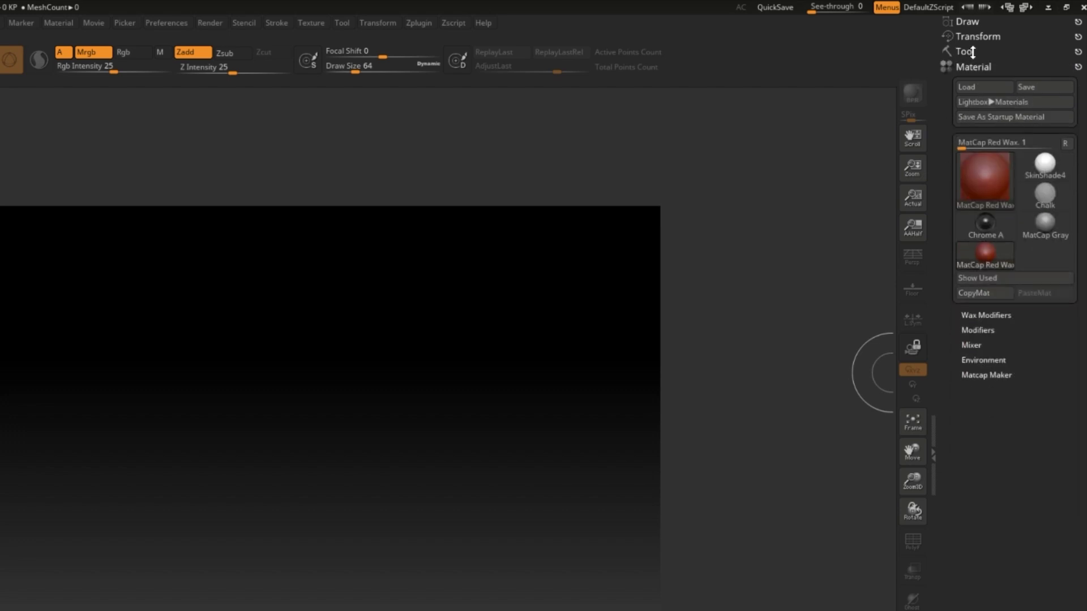
Step: Remove the Material, Tool, Transform and Draw palettes from the right tray
click(1078, 67)
click(1078, 52)
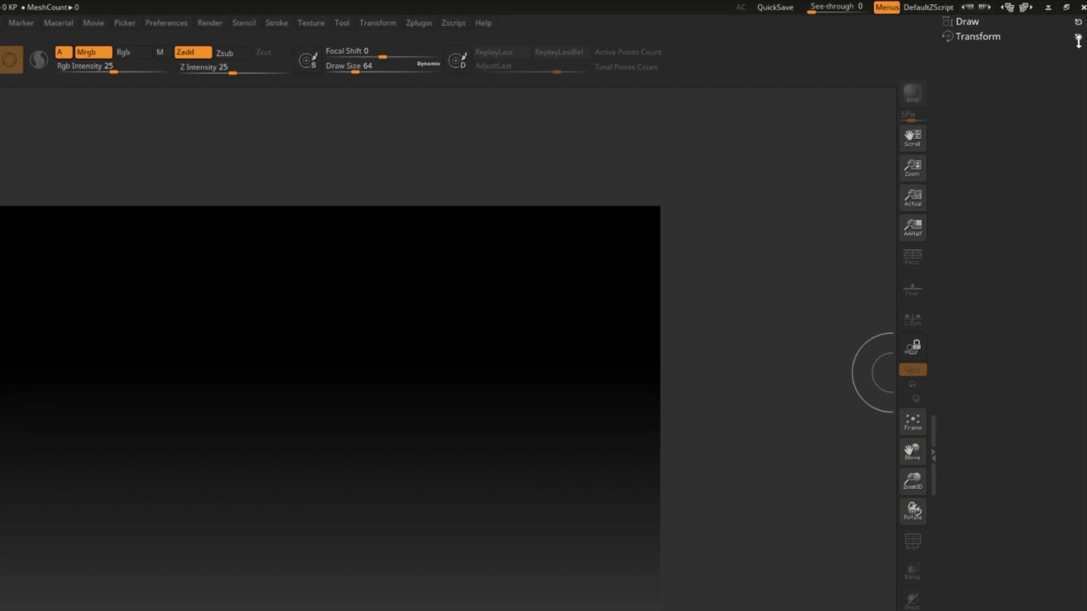
click(1078, 36)
click(1078, 21)
Step: Dock Preferences collapsed under Brush in the left tray, and add Document to the right tray
click(327, 18)
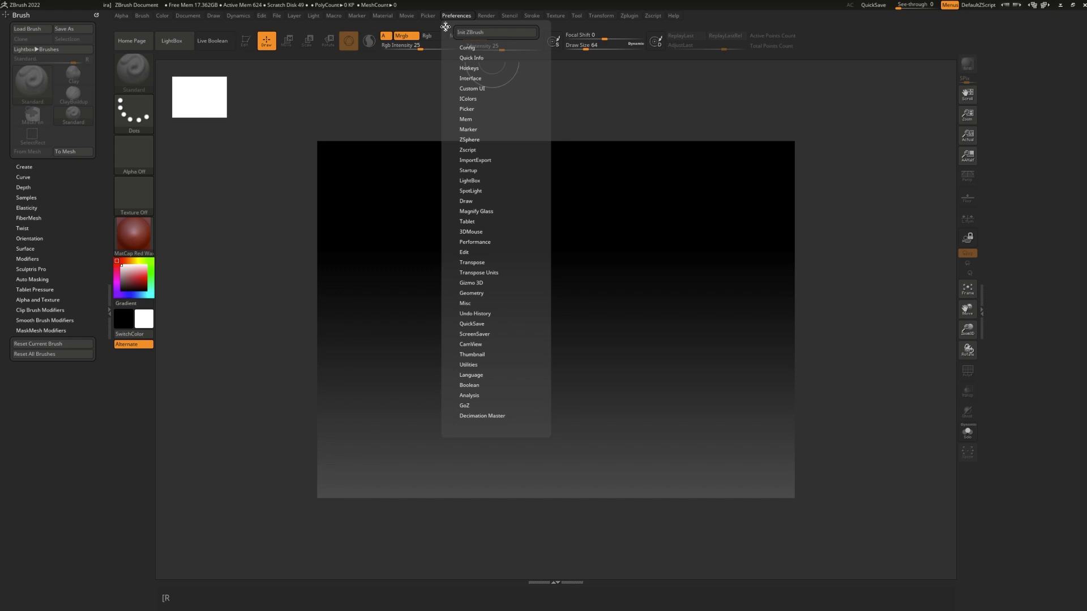
drag(447, 29, 51, 385)
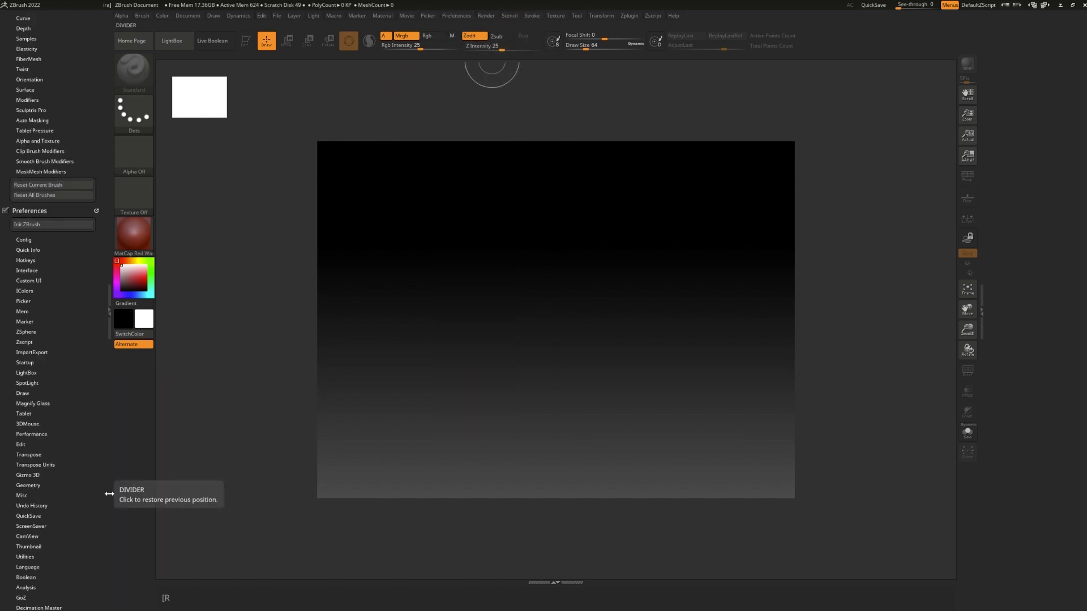
mouse_move(104, 299)
mouse_down()
mouse_move(99, 391)
mouse_move(96, 226)
mouse_up()
click(981, 310)
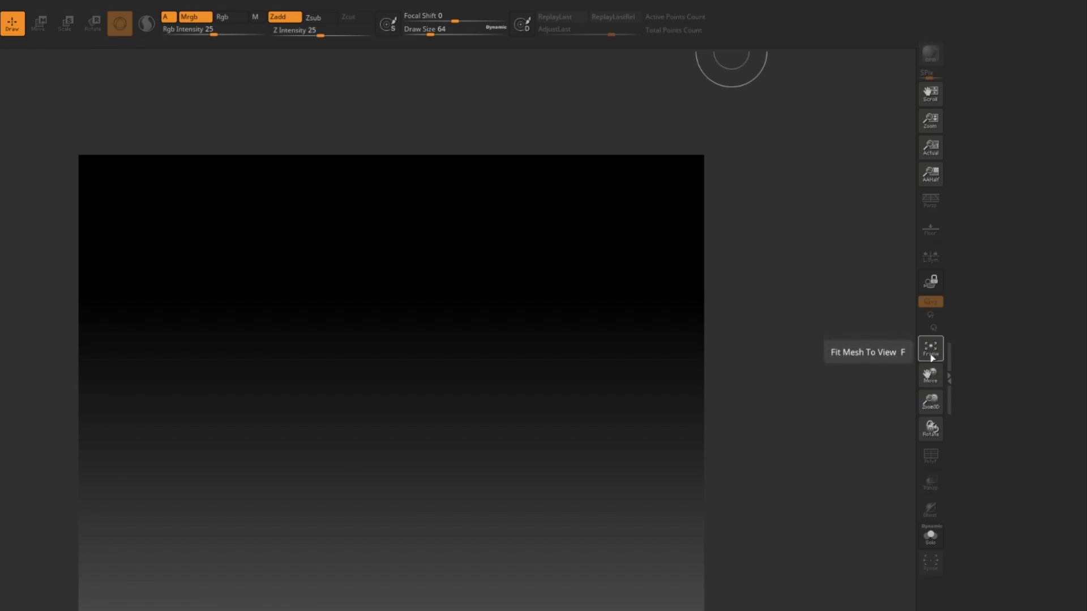
Step: Open the Transform palette in the right tray above the Document palette
click(948, 365)
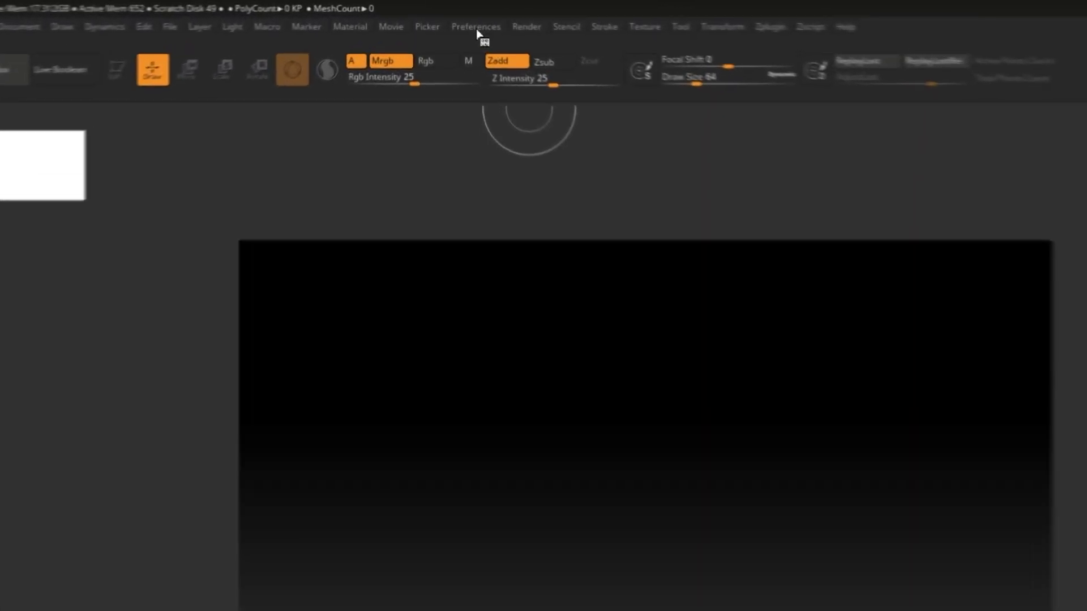
Step: Switch on Enable Customize under Preferences > Config
click(477, 32)
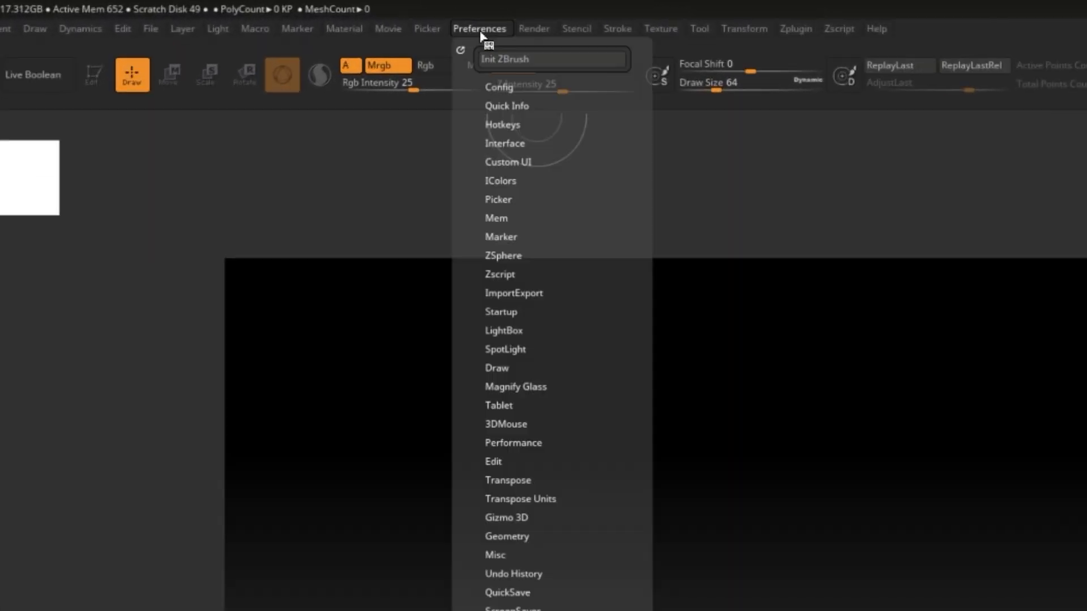
click(493, 89)
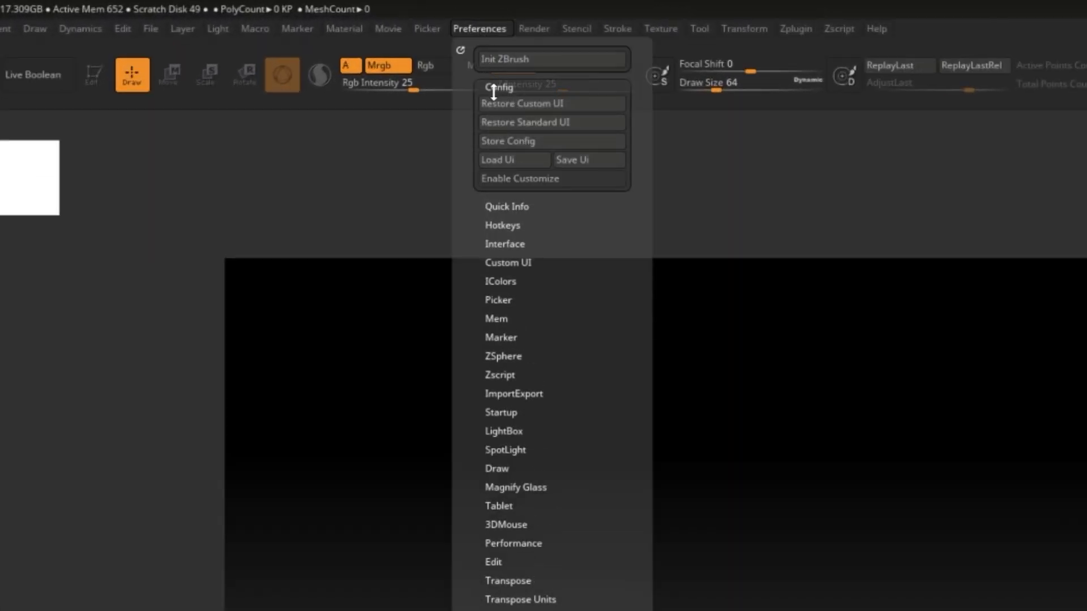
click(515, 182)
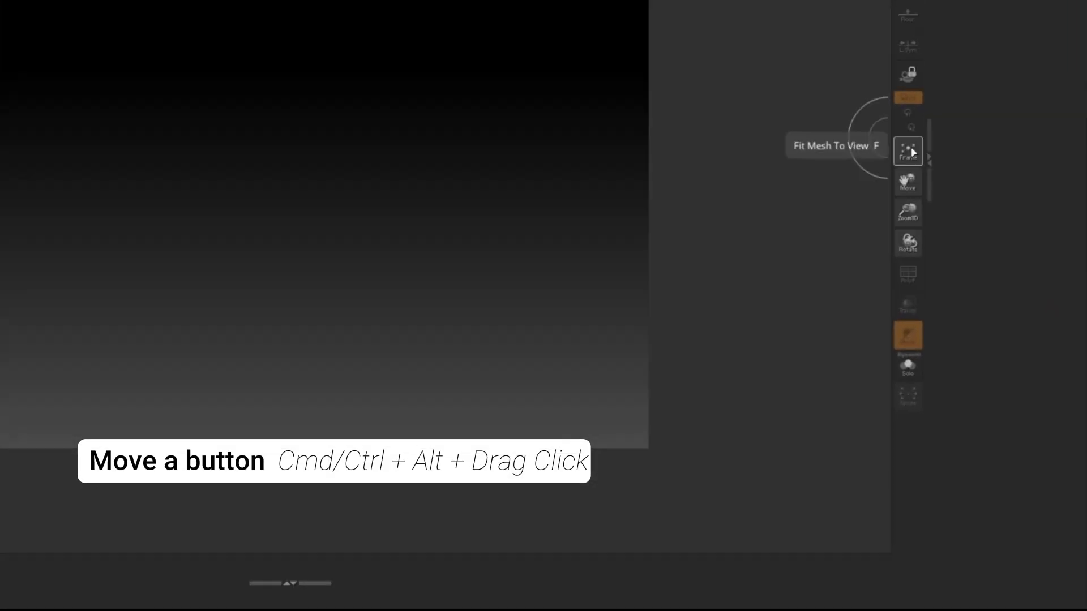
Step: Ctrl+Alt-drag the Frame button off the right shelf, via the bottom shelf, up beside the menu bar
ctrl+alt+drag(969, 303, 985, 325)
ctrl+alt+drag(933, 179, 57, 597)
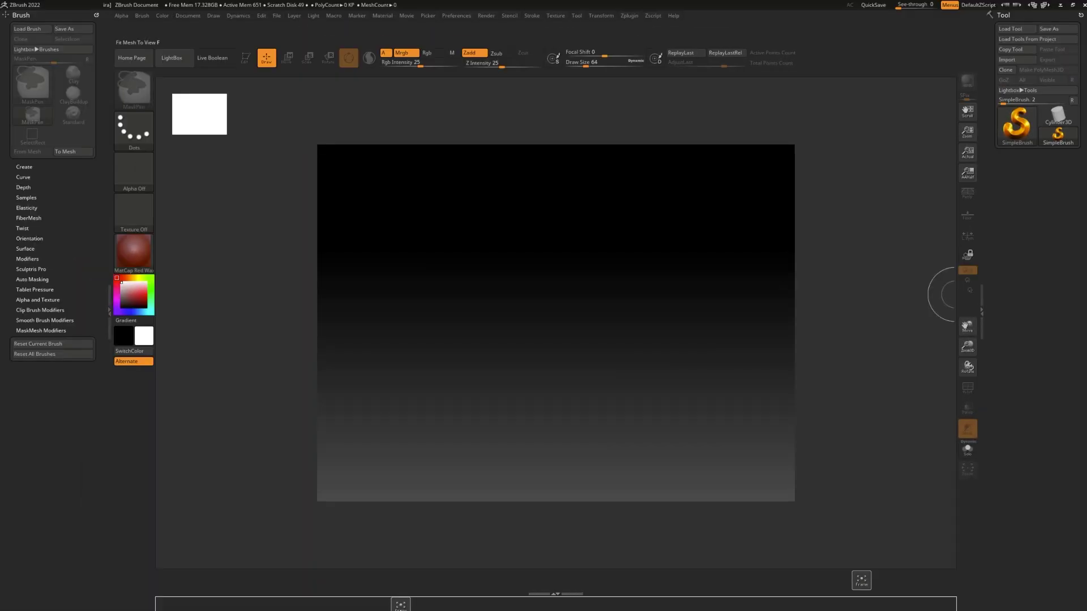
mouse_move(400, 604)
ctrl+alt+mouse_down()
mouse_move(12, 501)
mouse_move(140, 449)
mouse_move(121, 412)
mouse_move(237, 253)
mouse_move(689, 29)
ctrl+alt+mouse_up()
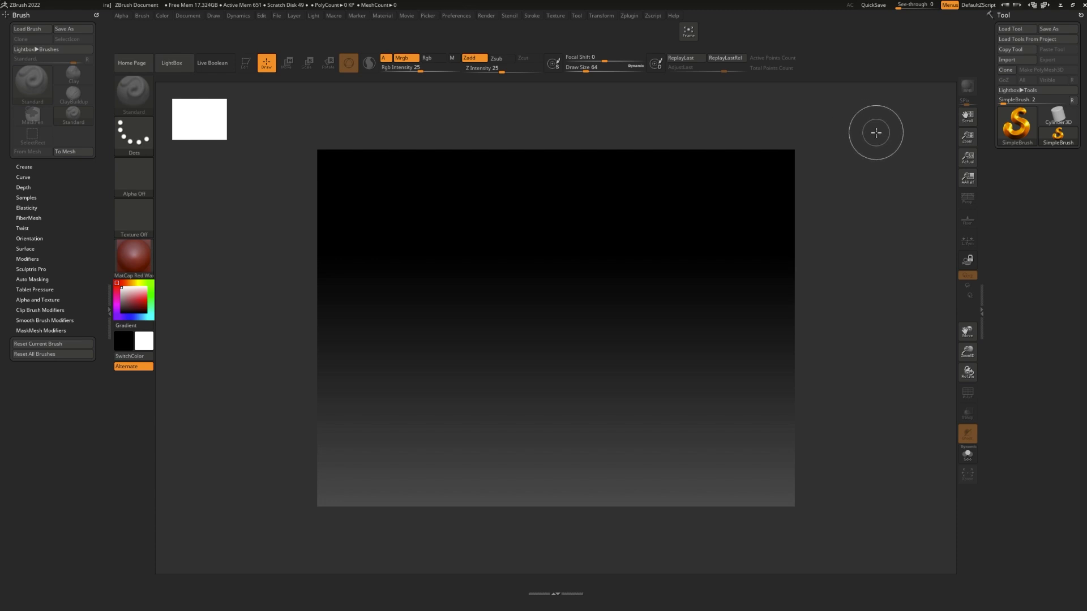
Step: Ctrl+Alt-drag Frame onto the canvas to delete it, then drag Texture 40 out of the Texture menu
key(ctrl)
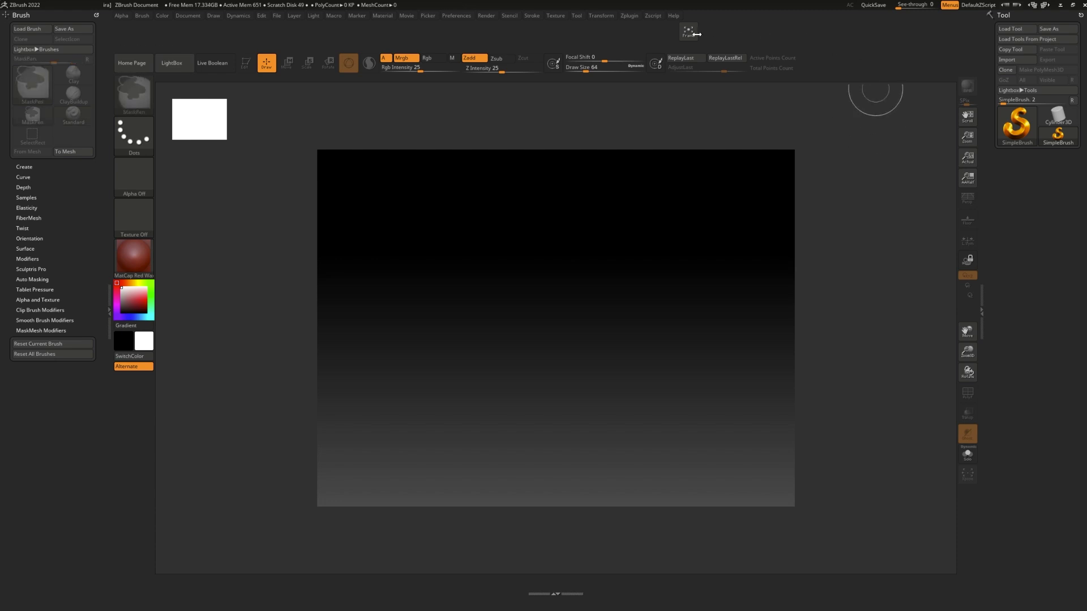
ctrl+alt+drag(697, 35, 677, 216)
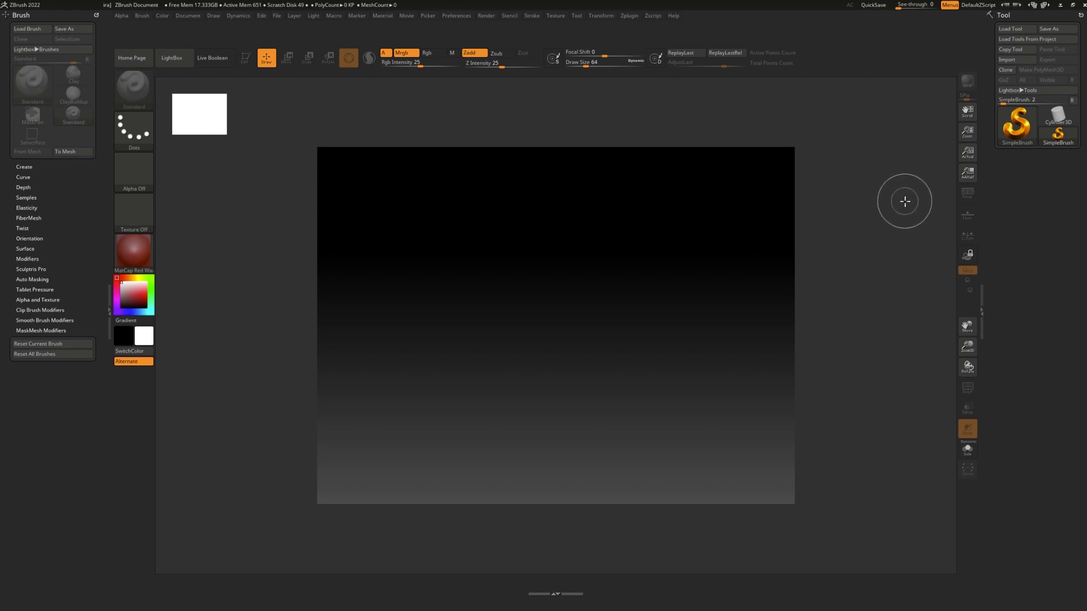
click(553, 16)
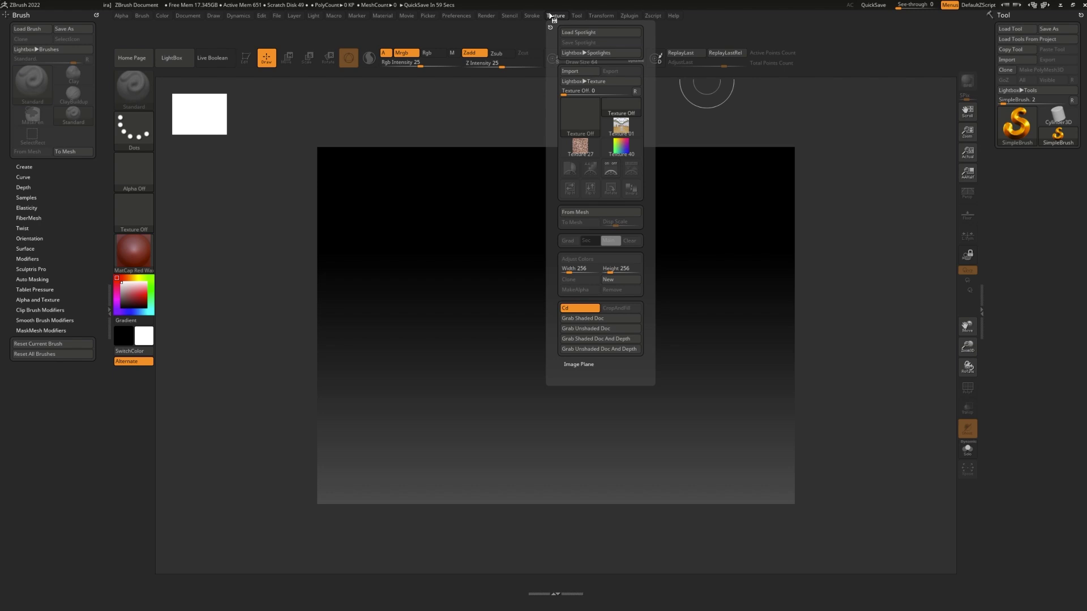
mouse_move(621, 148)
ctrl+alt+mouse_down()
mouse_move(753, 204)
mouse_move(1010, 266)
mouse_move(969, 488)
mouse_move(1043, 248)
ctrl+alt+mouse_up()
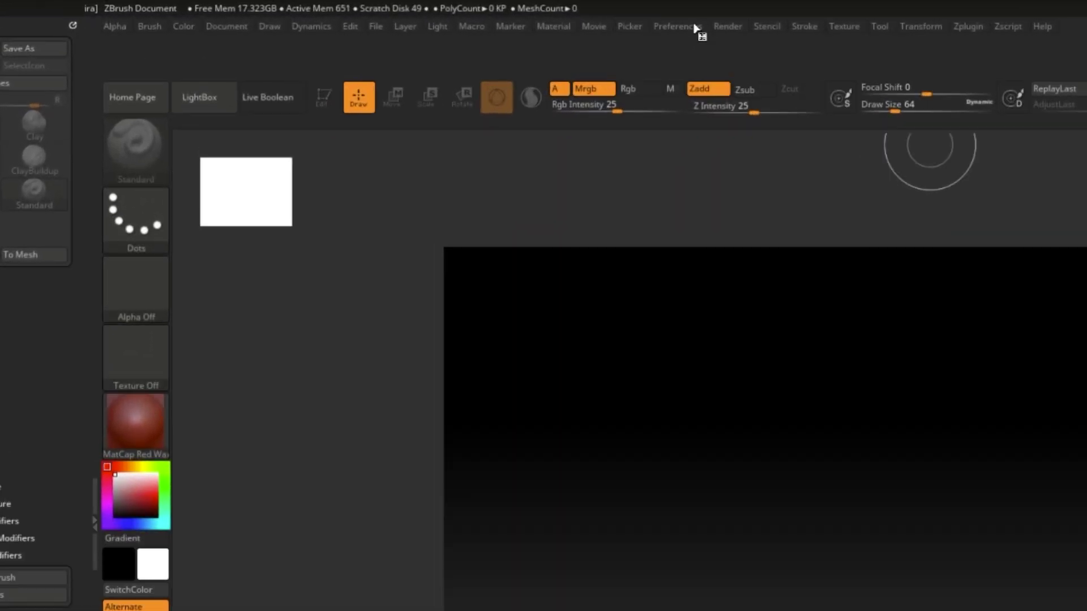
Step: Create a custom menu via Preferences > Custom UI, titled with the user's name plus 'Special Menu'
click(465, 16)
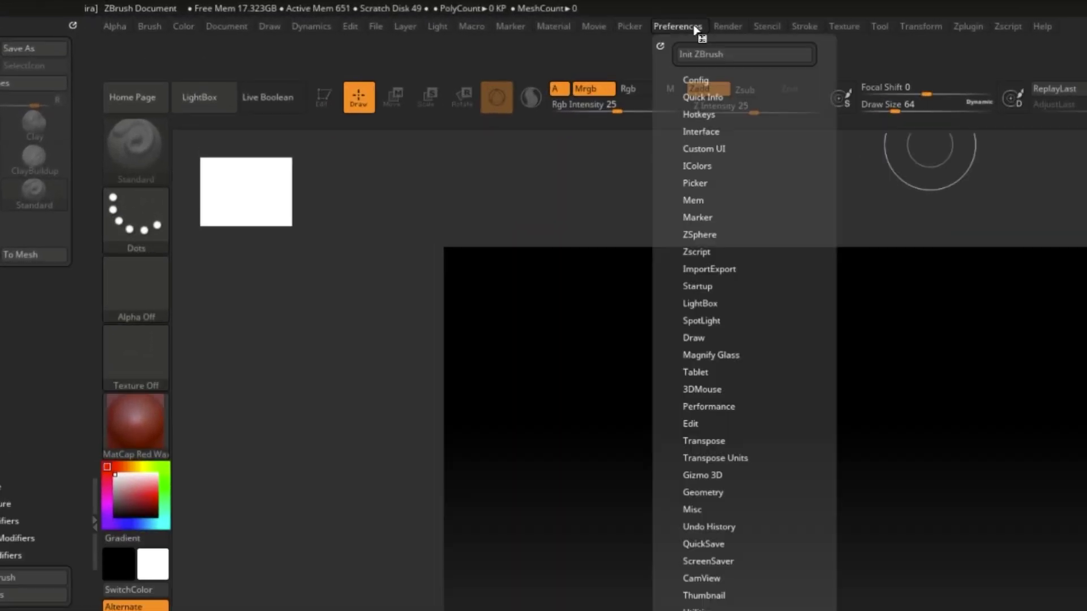
click(714, 149)
click(718, 165)
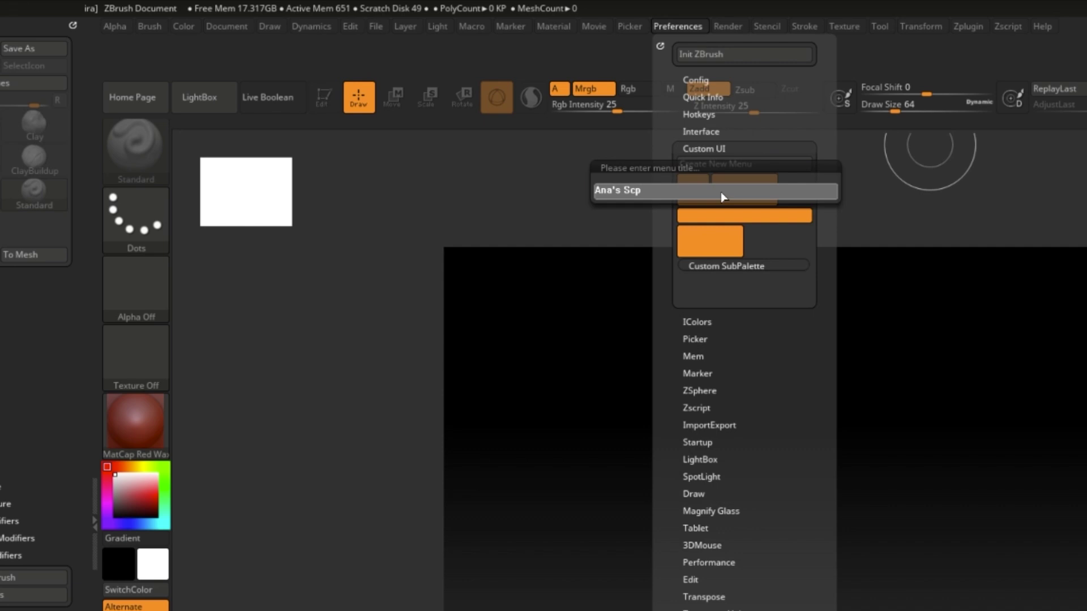
text(Ana's Special)
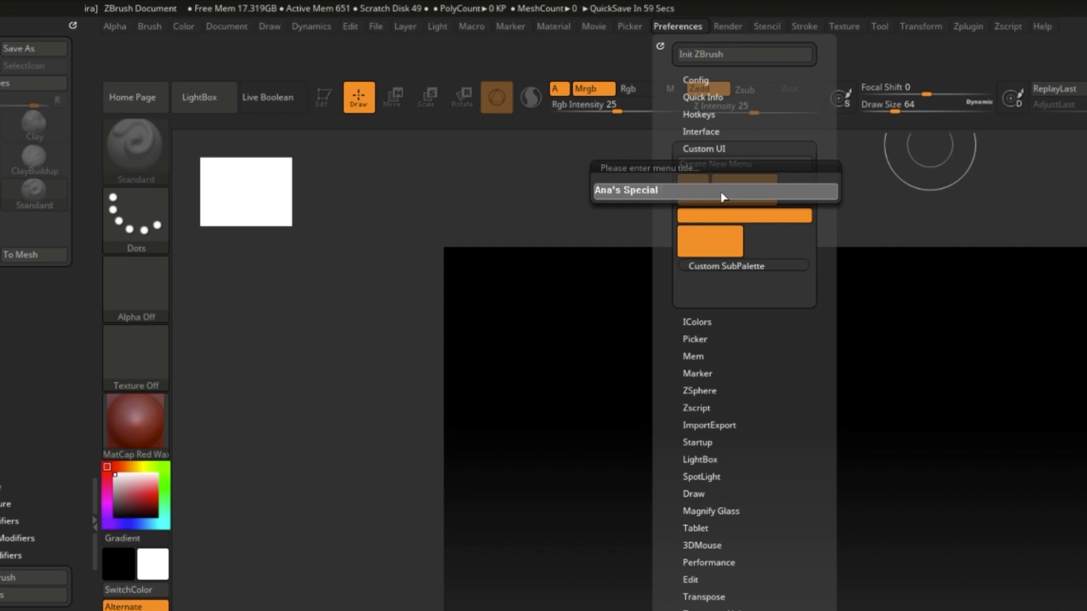
text( Men)
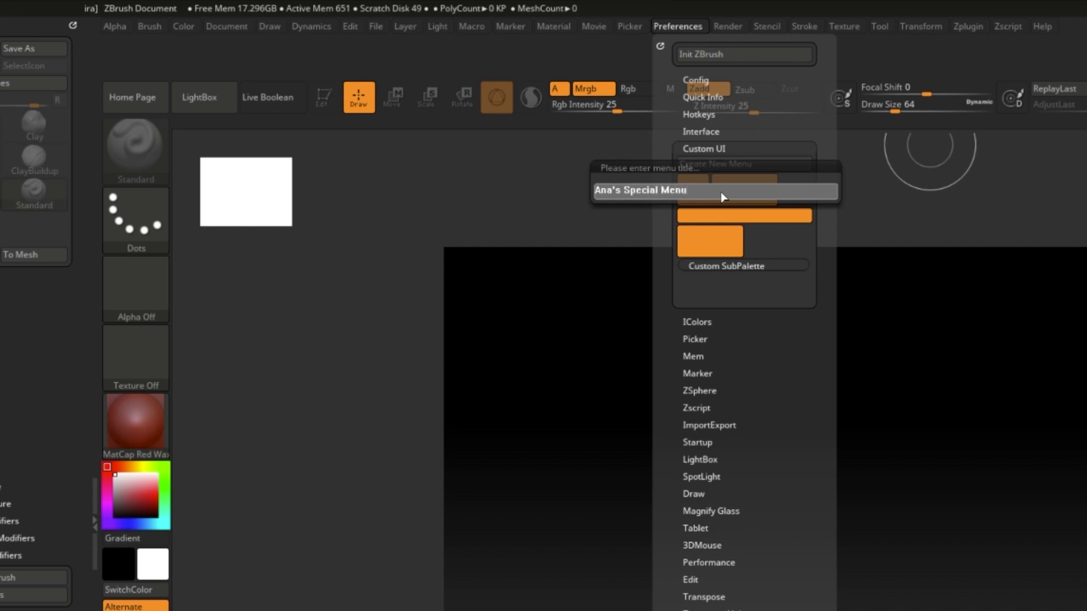
text(u)
key(Return)
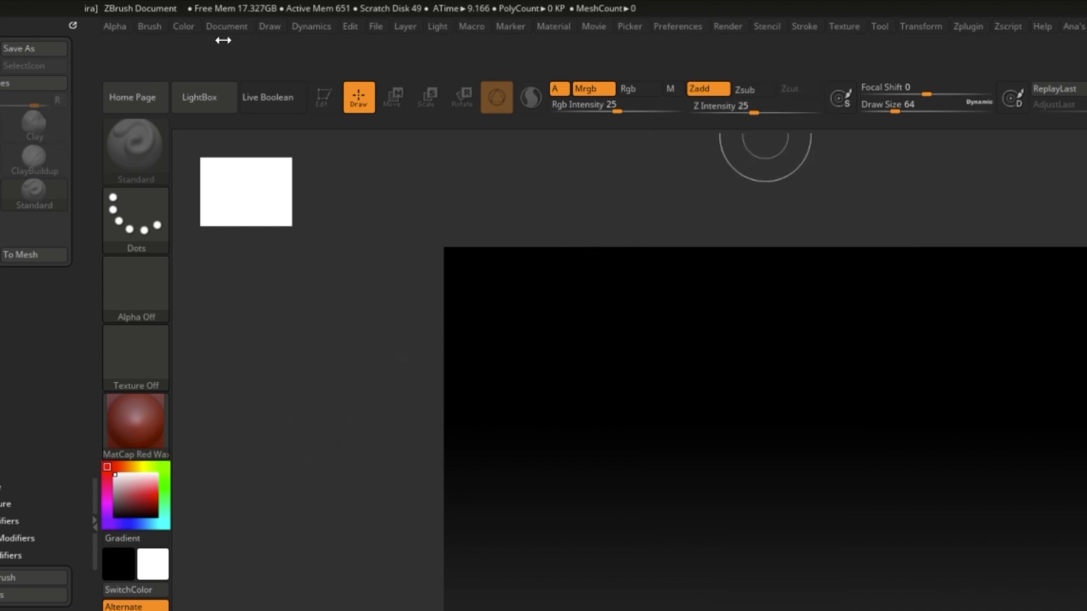
Step: Move the new custom menu after Alpha and dock it in the left tray
ctrl+alt+drag(1073, 26, 111, 51)
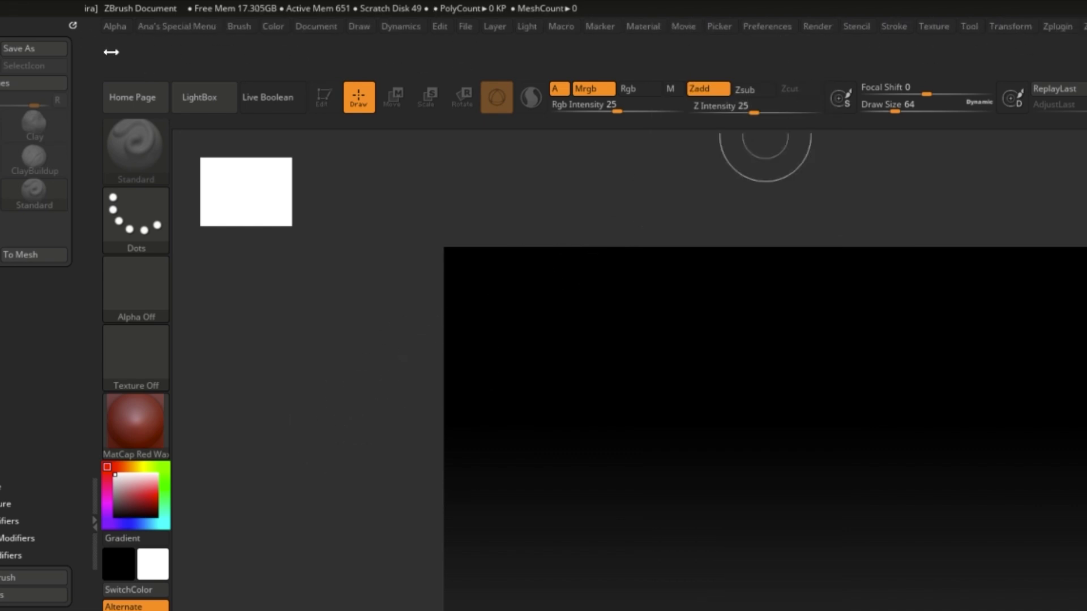
click(171, 31)
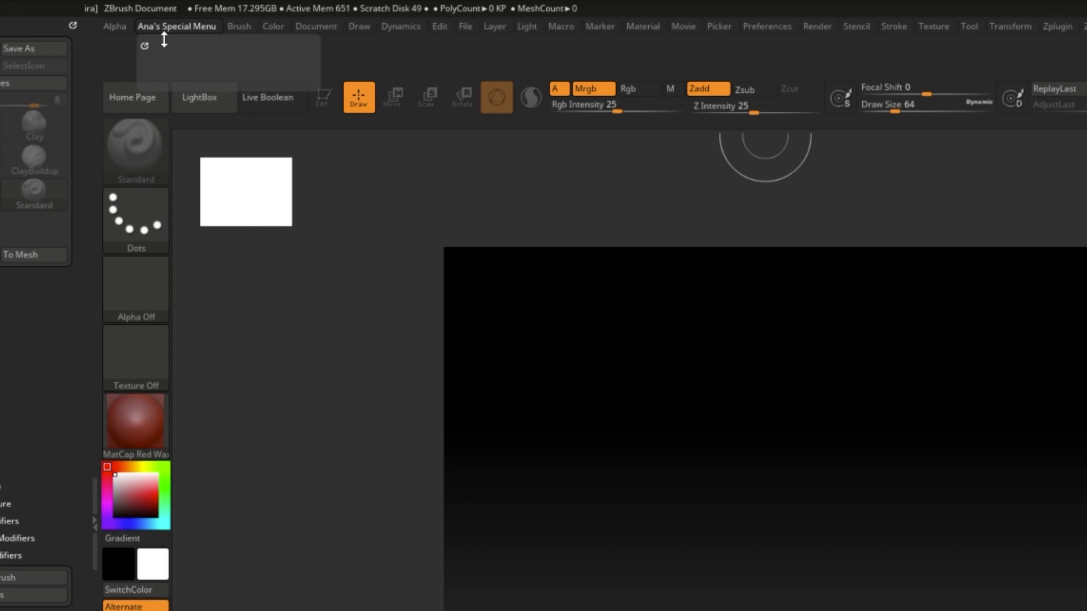
drag(146, 44, 34, 610)
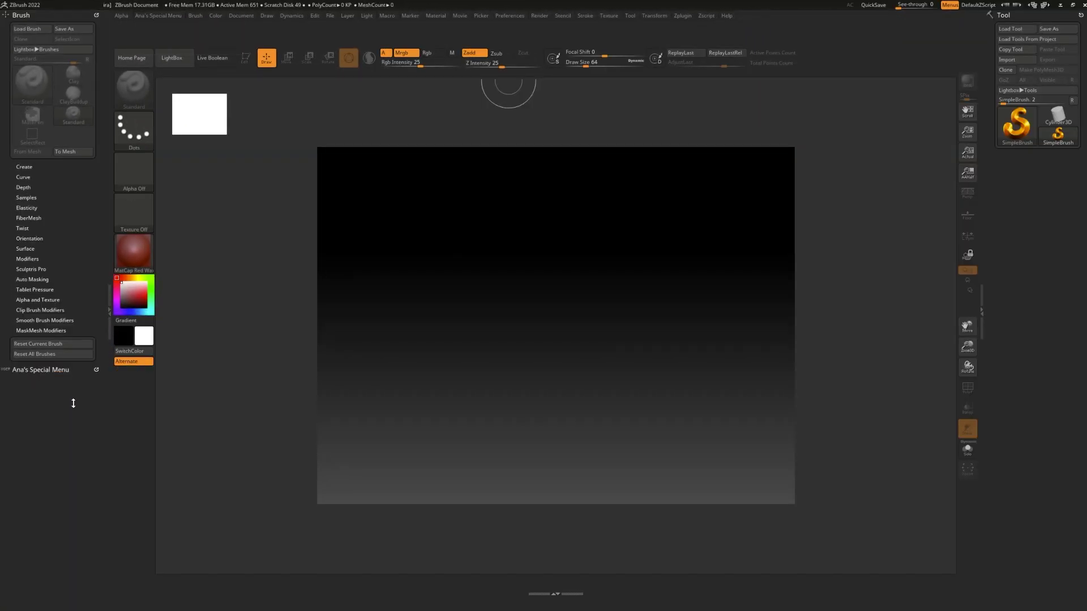
Step: Add Solo, Zadd, the MatCap Red Wax material and the colour picker to the custom menu
ctrl+alt+drag(967, 347, 968, 388)
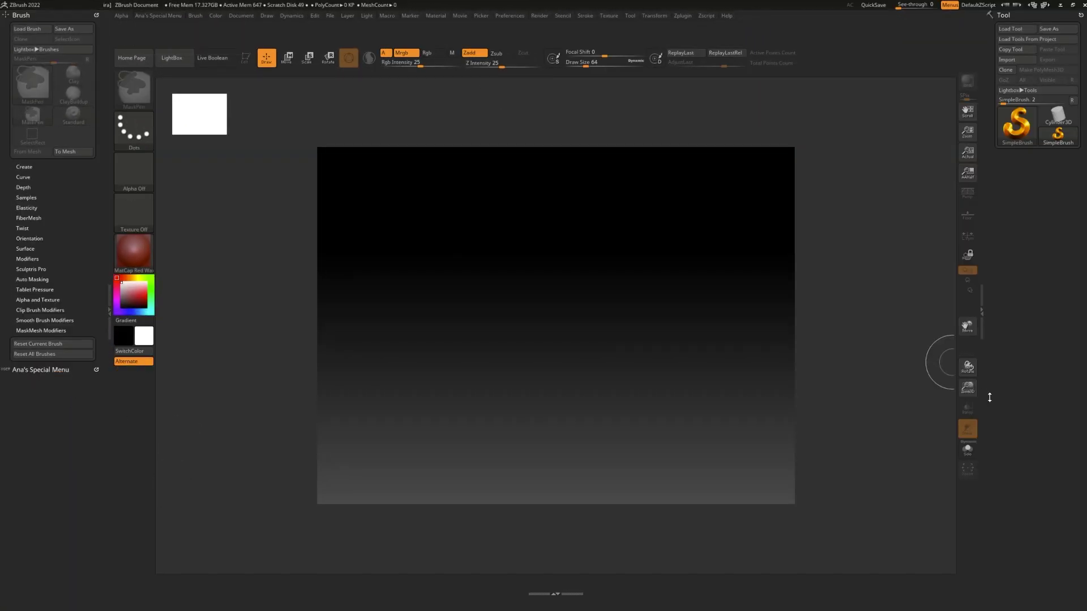
ctrl+alt+drag(456, 476, 20, 391)
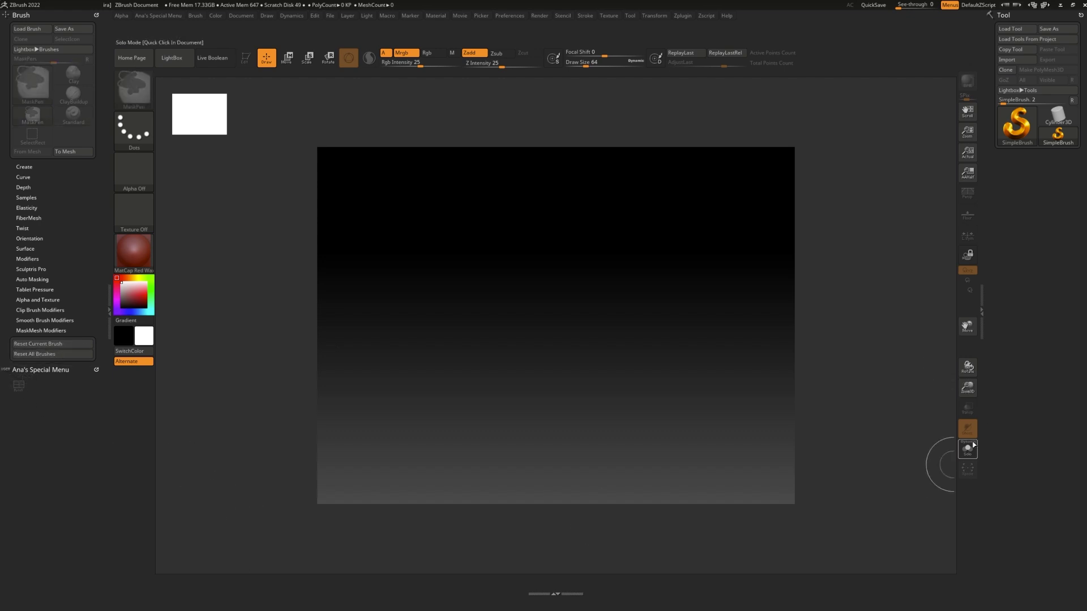
ctrl+alt+drag(967, 450, 38, 386)
ctrl+alt+drag(469, 52, 89, 385)
ctrl+alt+drag(133, 251, 28, 414)
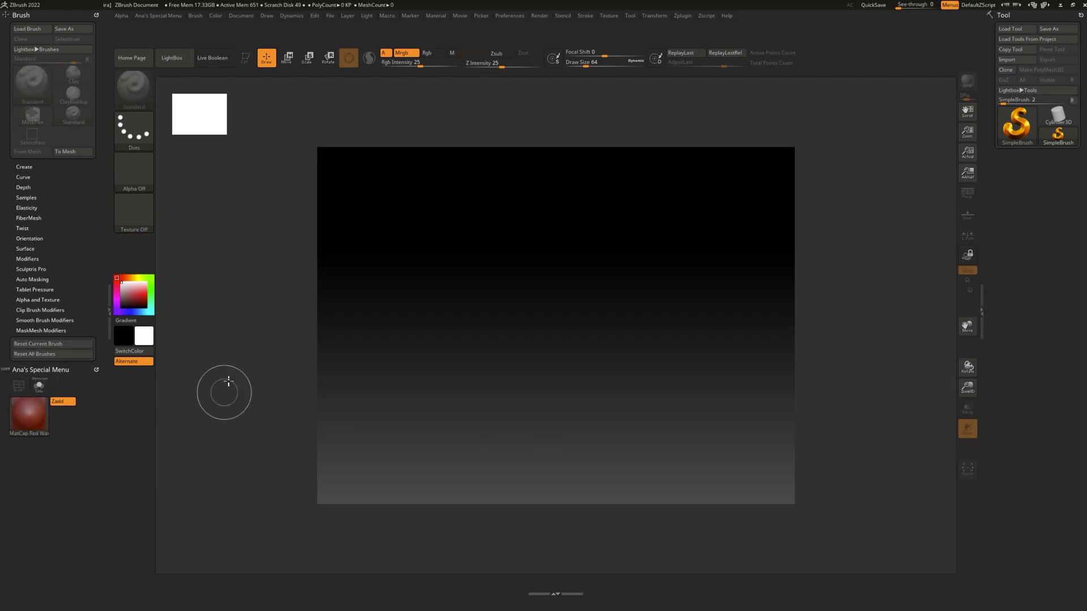
ctrl+alt+drag(134, 294, 29, 453)
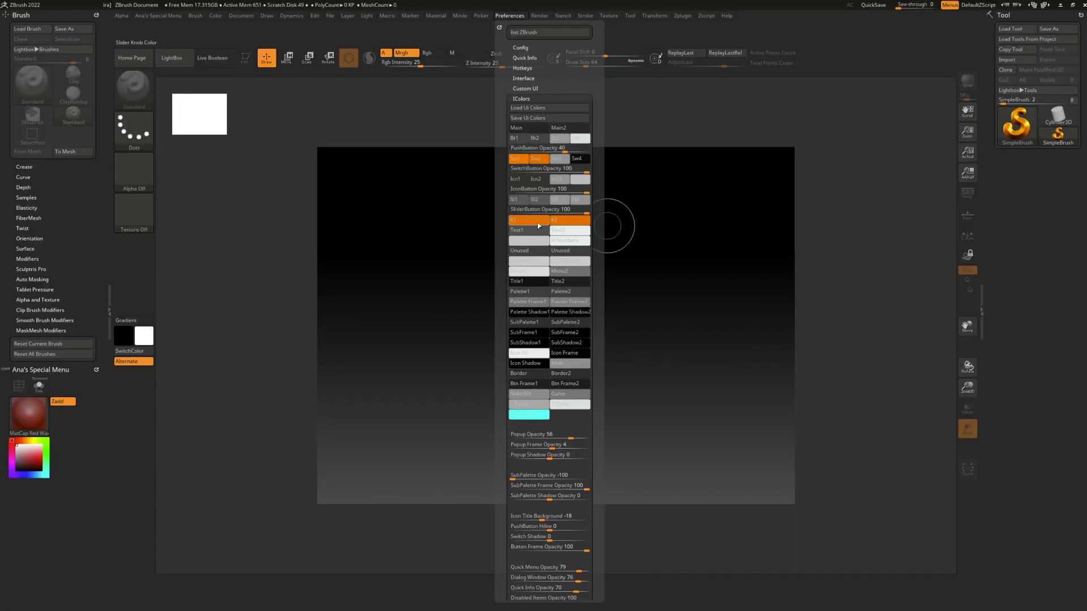
Step: Tint the Bt2 button colour blue, then make the main colour green and apply it to Text1
click(537, 140)
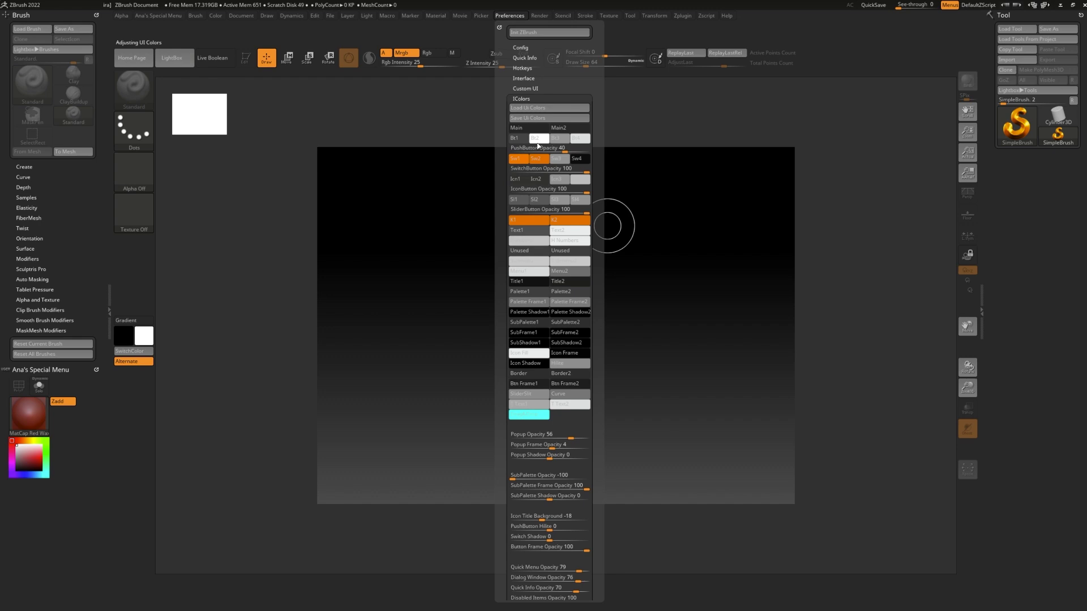
drag(538, 141, 35, 477)
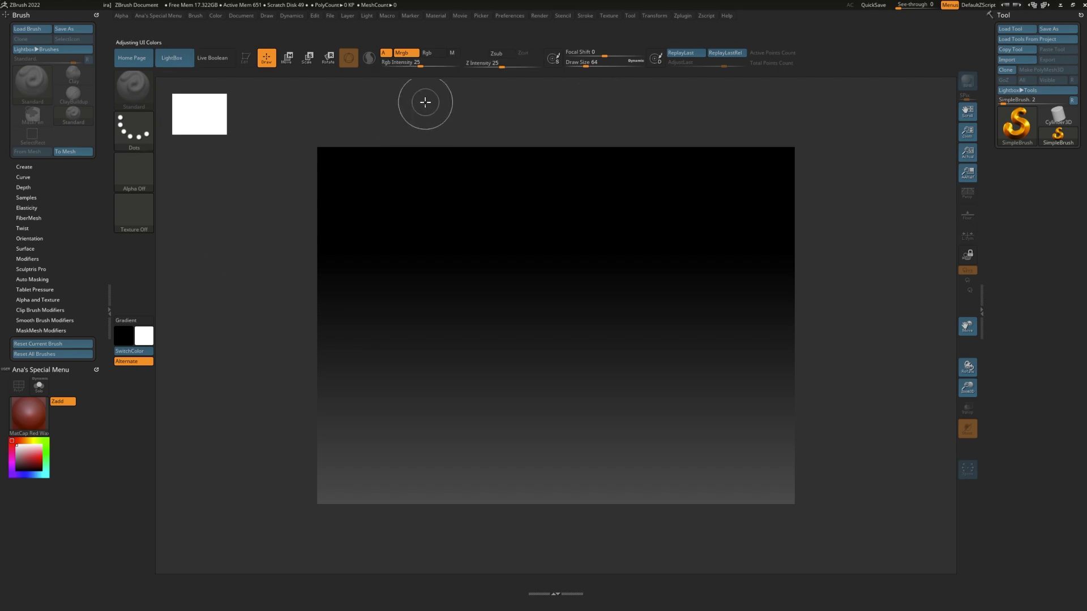
click(508, 13)
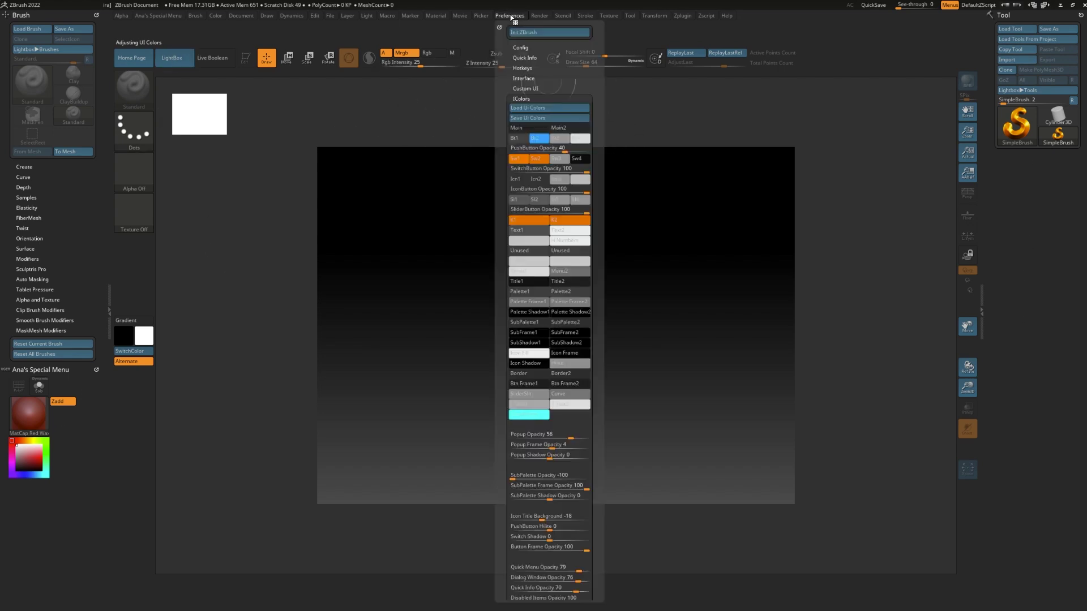
click(38, 457)
click(45, 449)
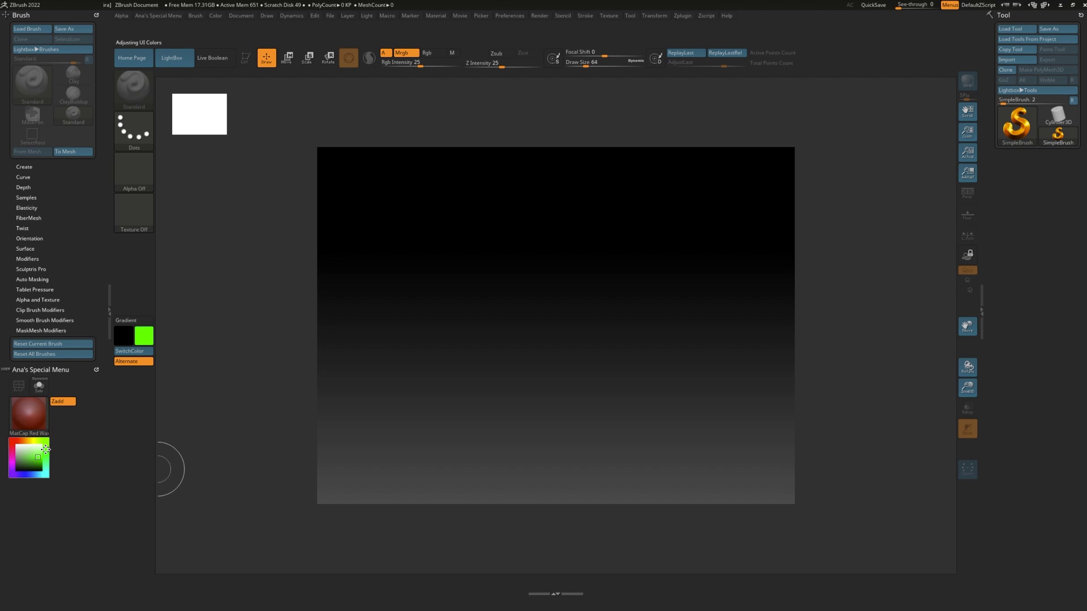
click(509, 15)
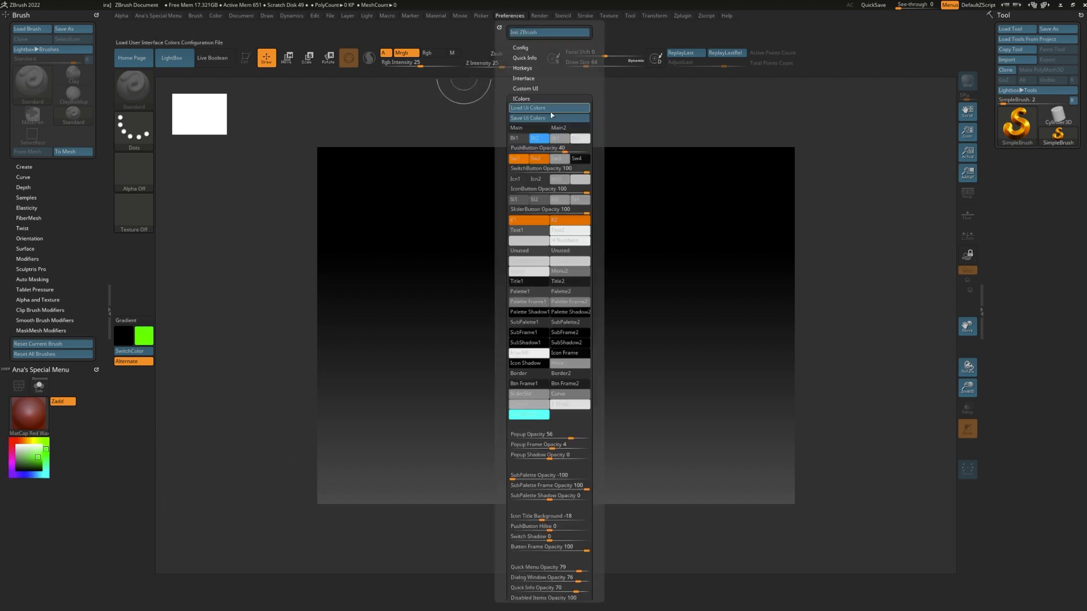
click(539, 230)
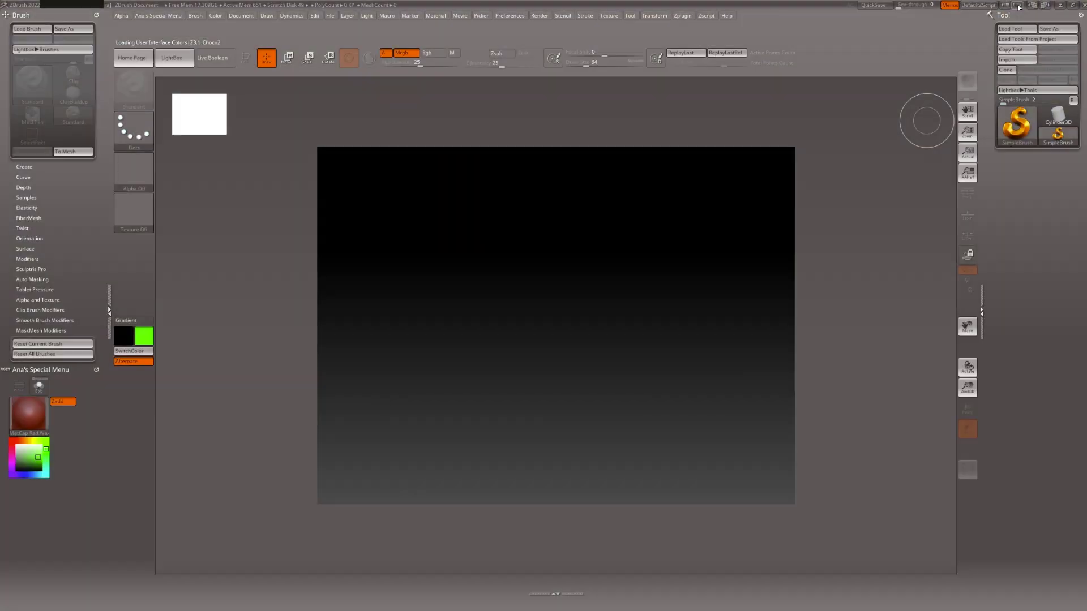
click(1018, 7)
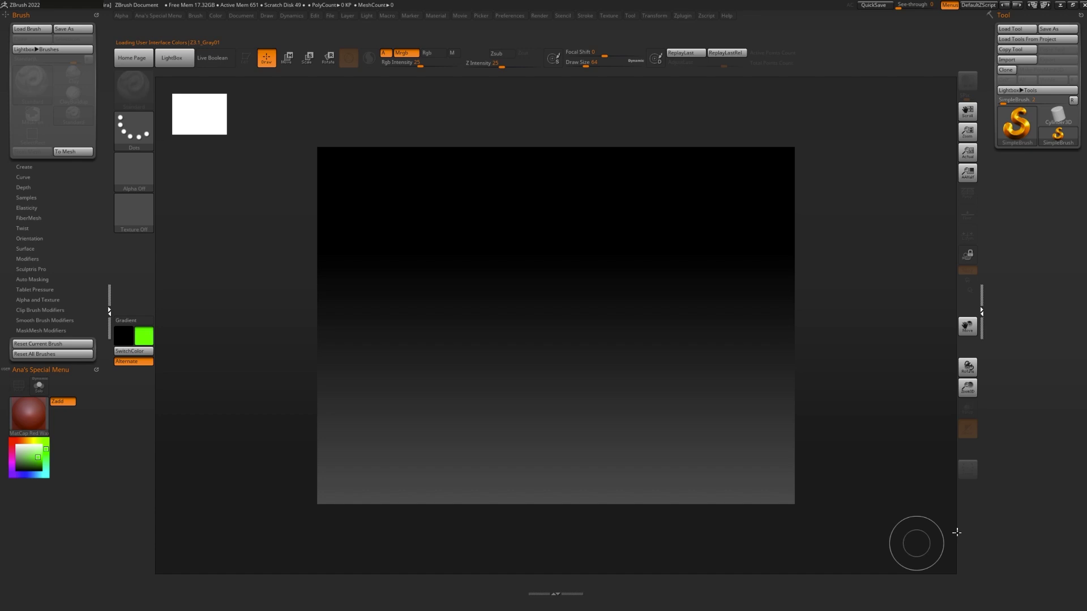
Step: Turn off Enable Customize in Preferences > Config and apply Restore Standard UI
click(511, 16)
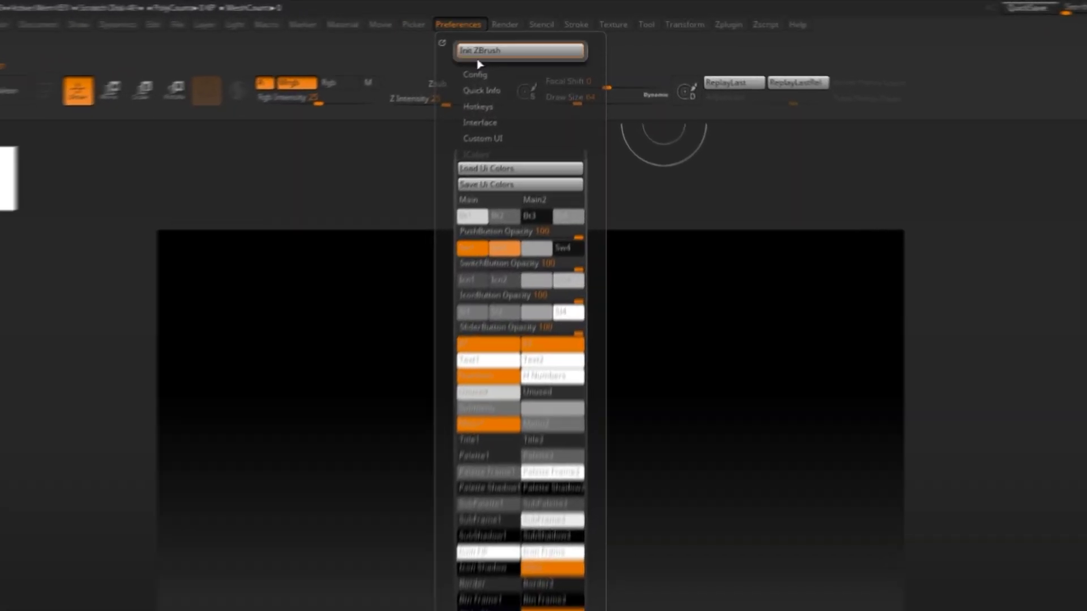
click(474, 74)
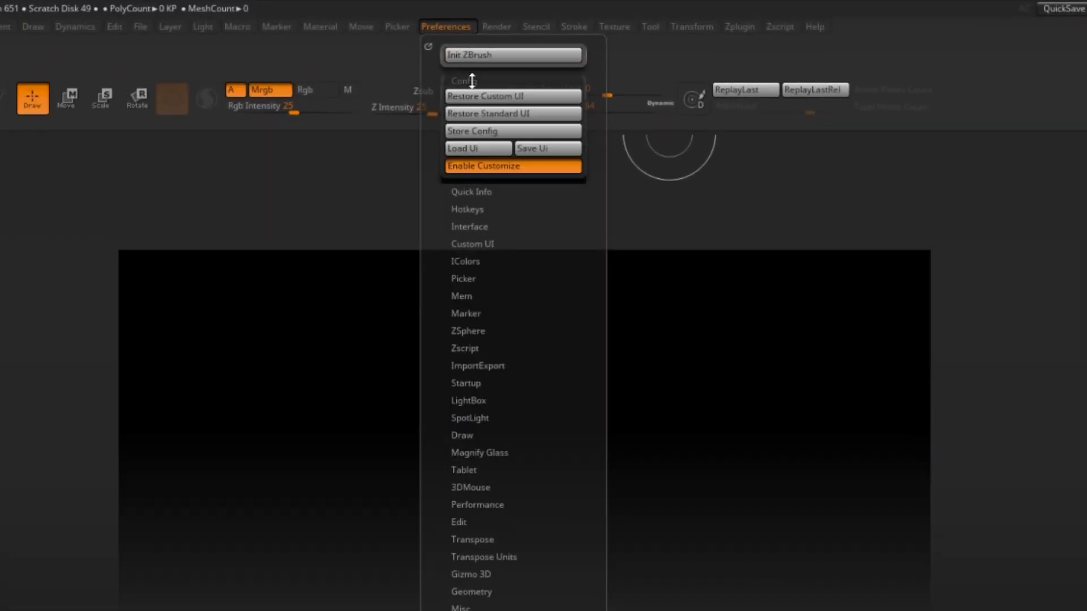
click(486, 166)
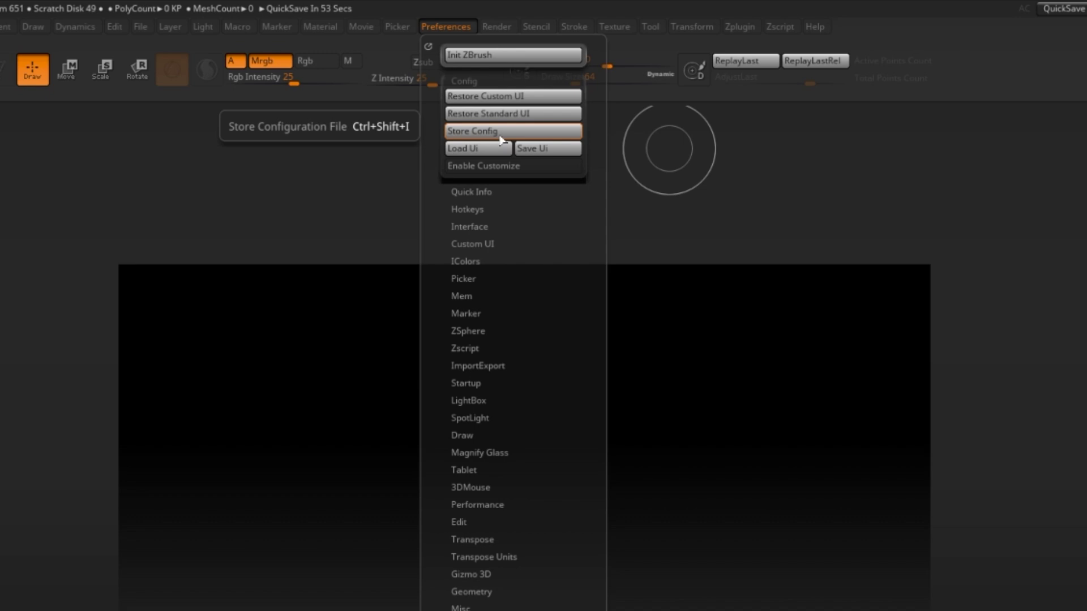
click(524, 115)
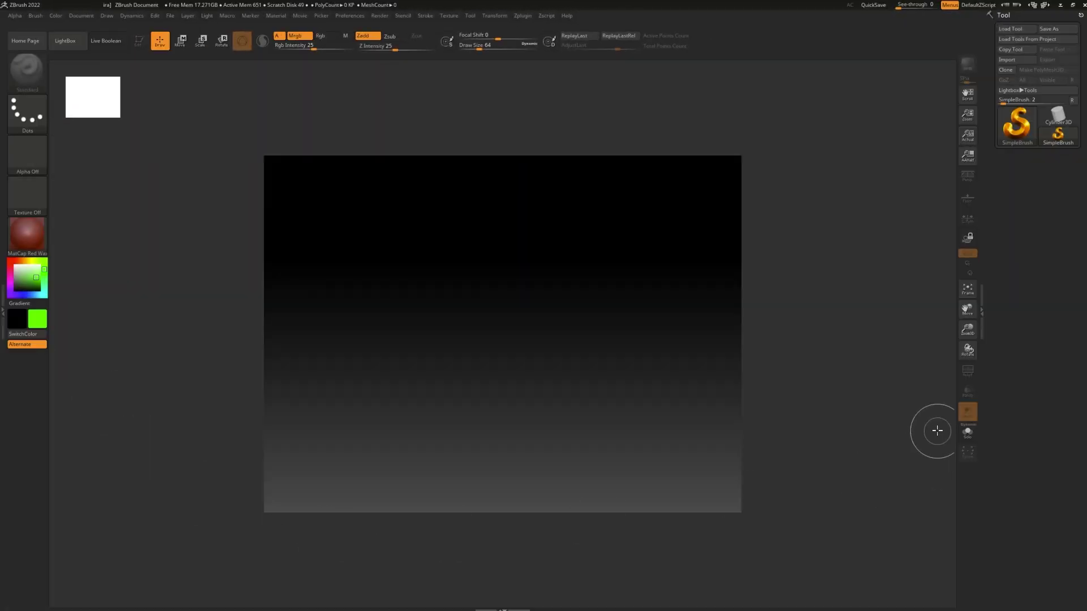
click(349, 15)
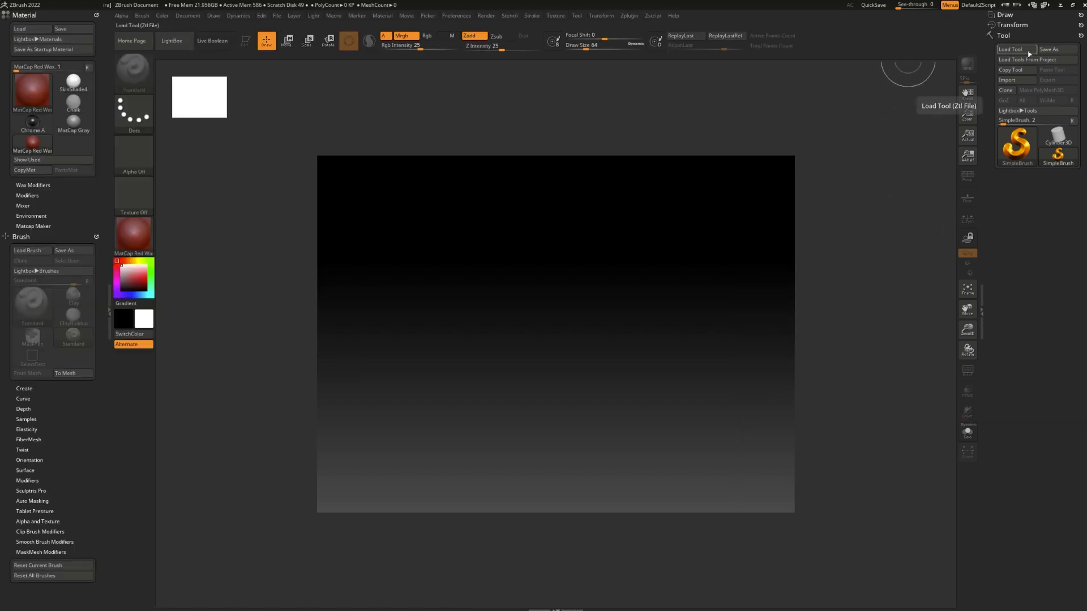
Step: Show the extended Ctrl help for Load Tool and Import in the Tool palette
key(ctrl)
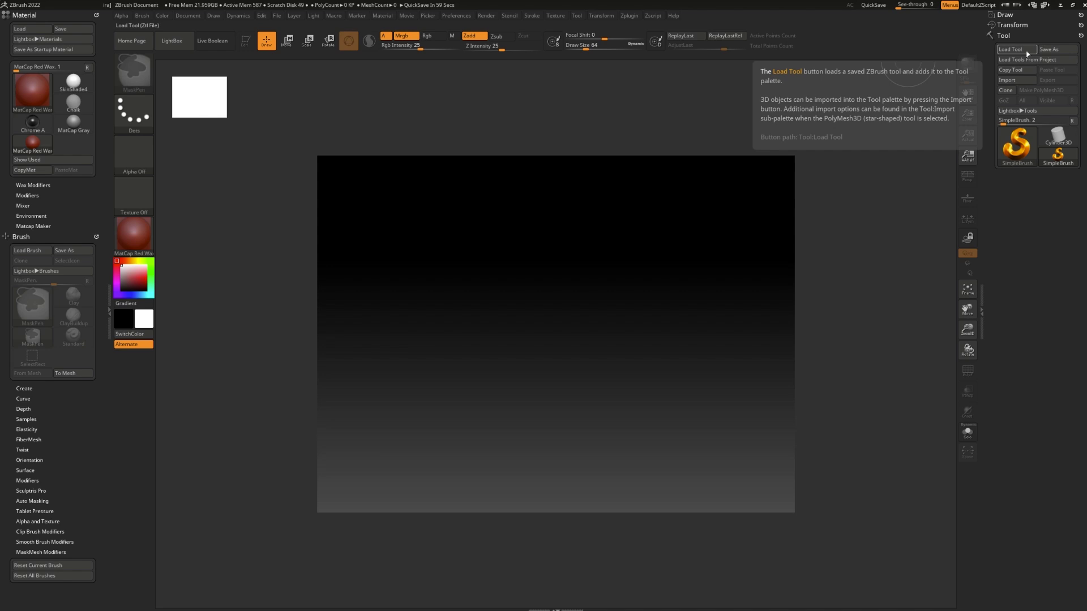